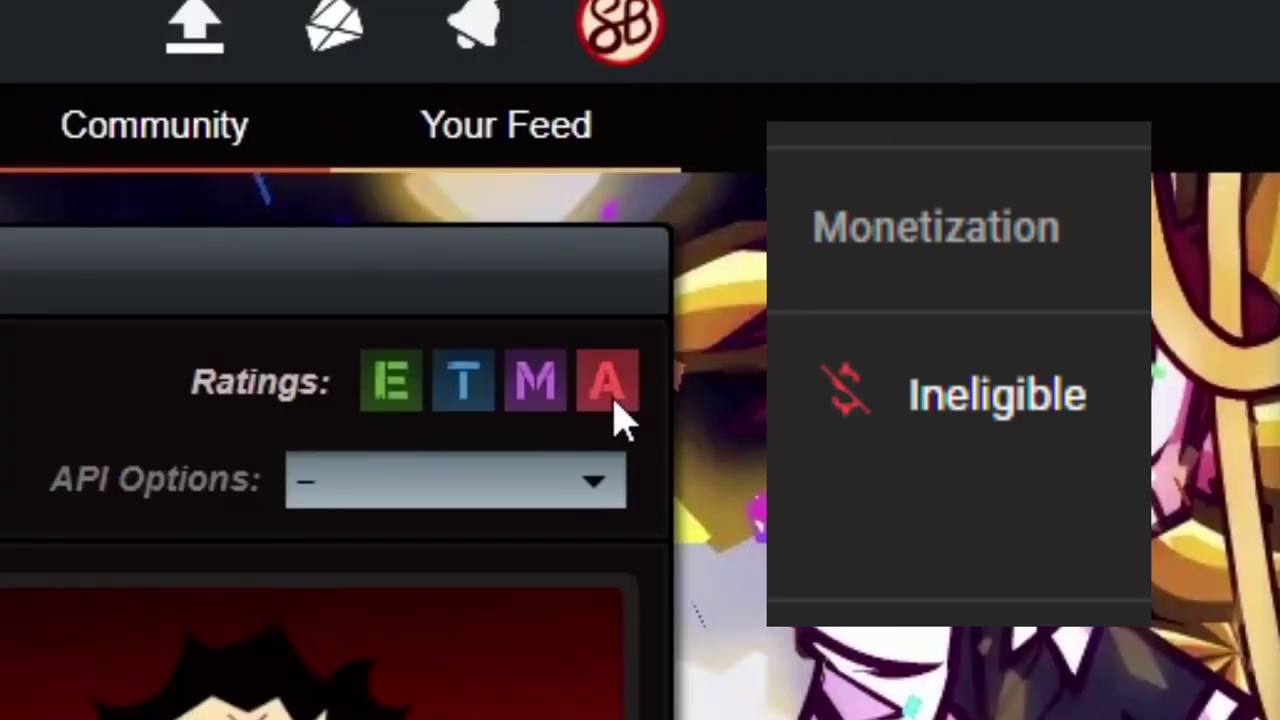
Step: Toggle the A content rating and harvest the Idle Necromancer card twice for death energy
{"action": "left_click", "coordinate": [612, 400]}
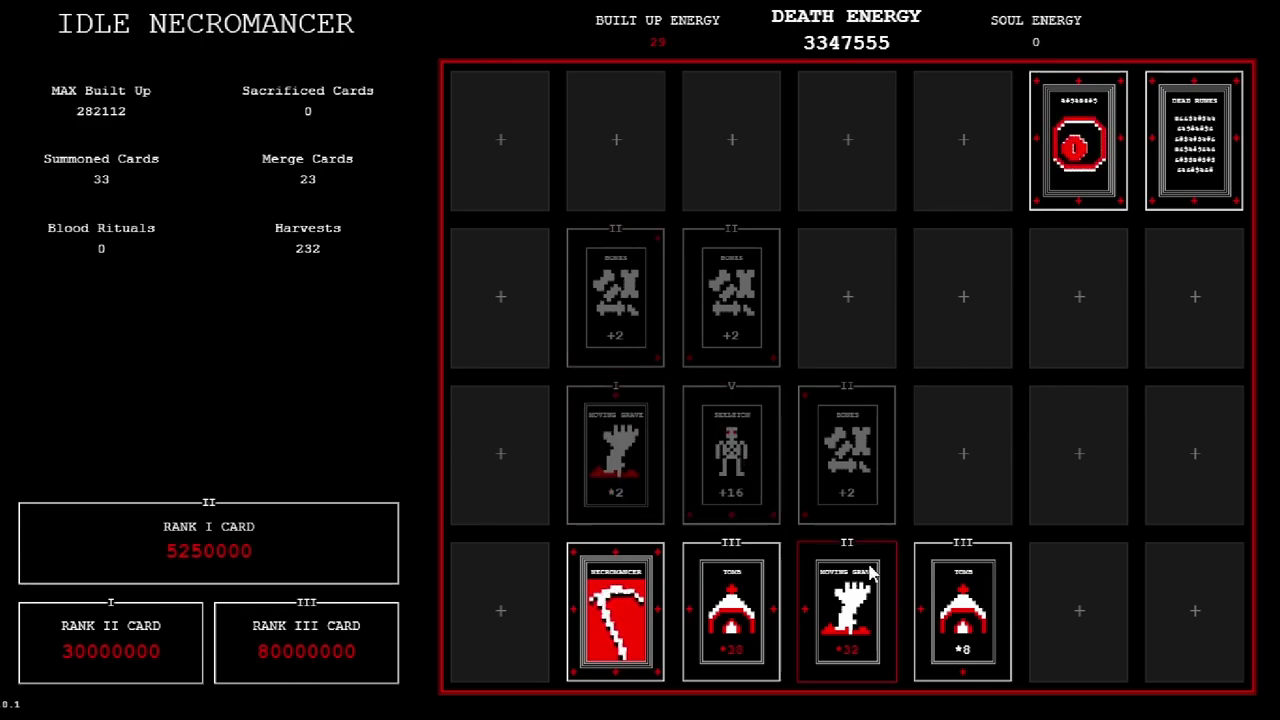
{"action": "right_click", "coordinate": [635, 620]}
{"action": "right_click", "coordinate": [1089, 191]}
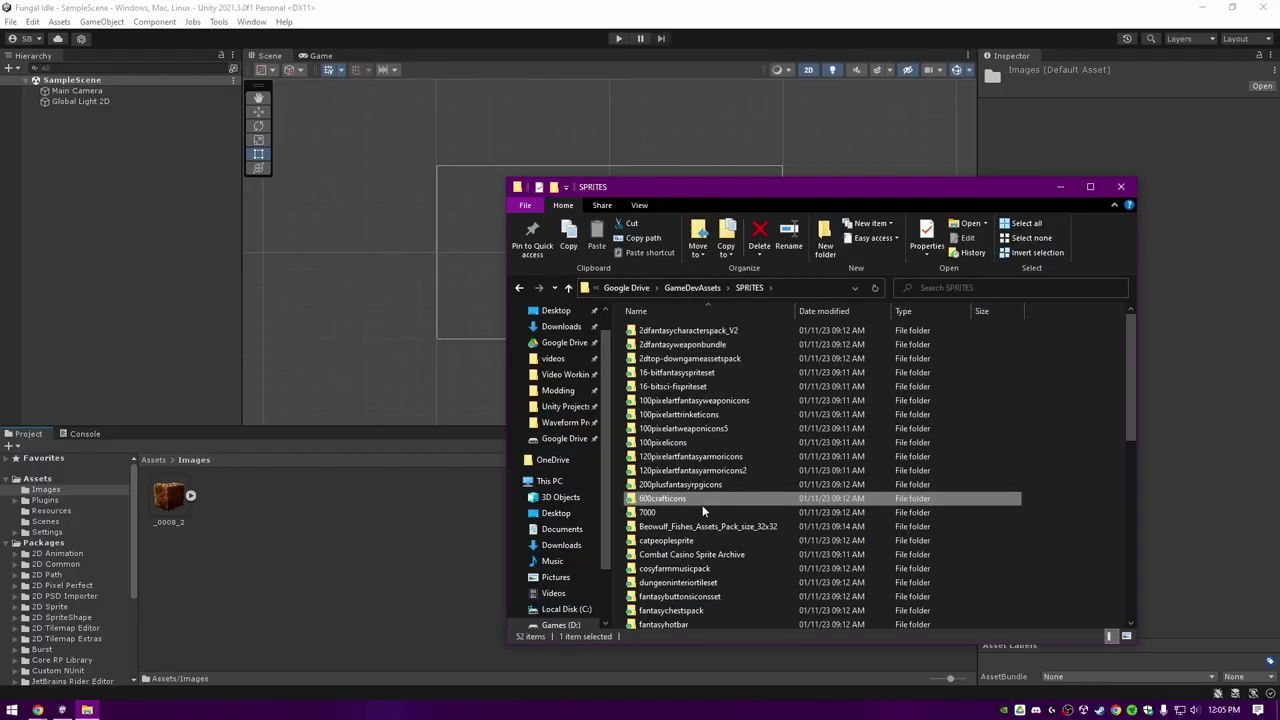
Step: Open 7000 > foresticons > ForestIcons_transparent and copy the red, blue and brown mushroom icons into Images
{"action": "double_click", "coordinate": [647, 512]}
{"action": "double_click", "coordinate": [700, 442]}
{"action": "double_click", "coordinate": [690, 340]}
{"action": "left_click_drag", "start_coordinate": [657, 430], "coordinate": [368, 573]}
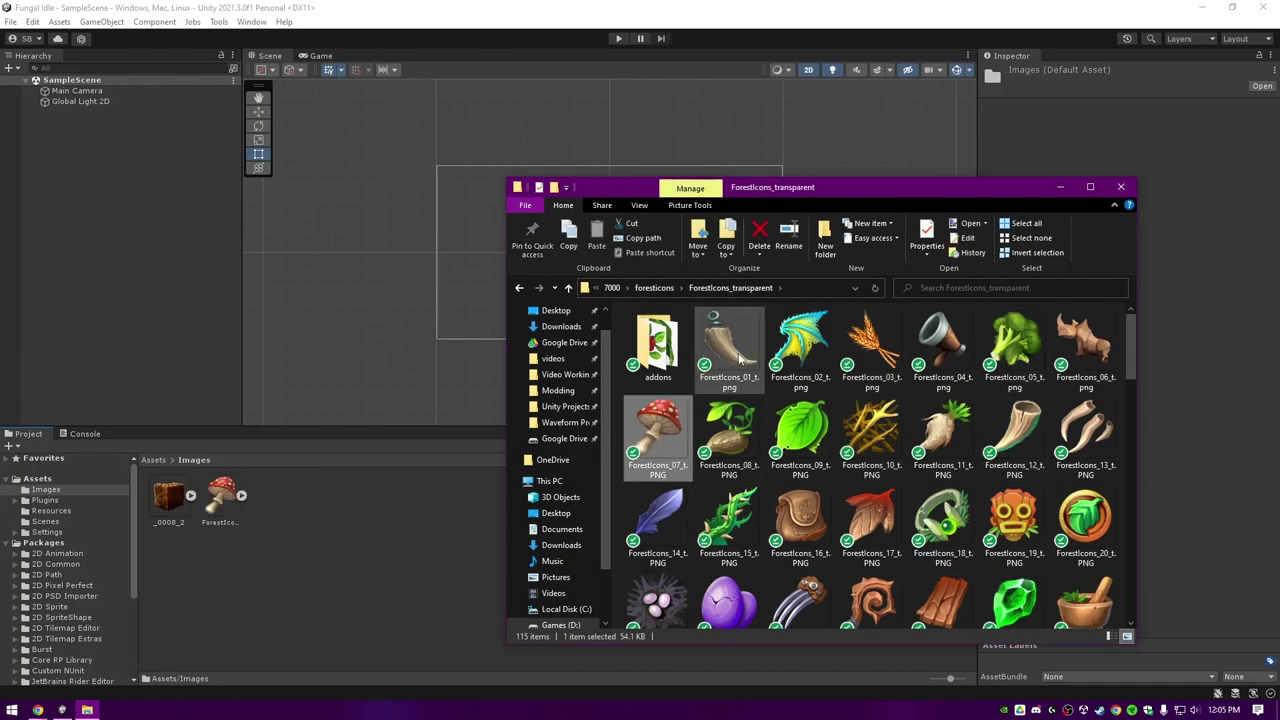
{"action": "scroll", "coordinate": [740, 357], "scroll_direction": "down", "scroll_amount": 2}
{"action": "left_click_drag", "start_coordinate": [1086, 380], "coordinate": [275, 500]}
{"action": "scroll", "coordinate": [660, 380], "scroll_direction": "down", "scroll_amount": 4}
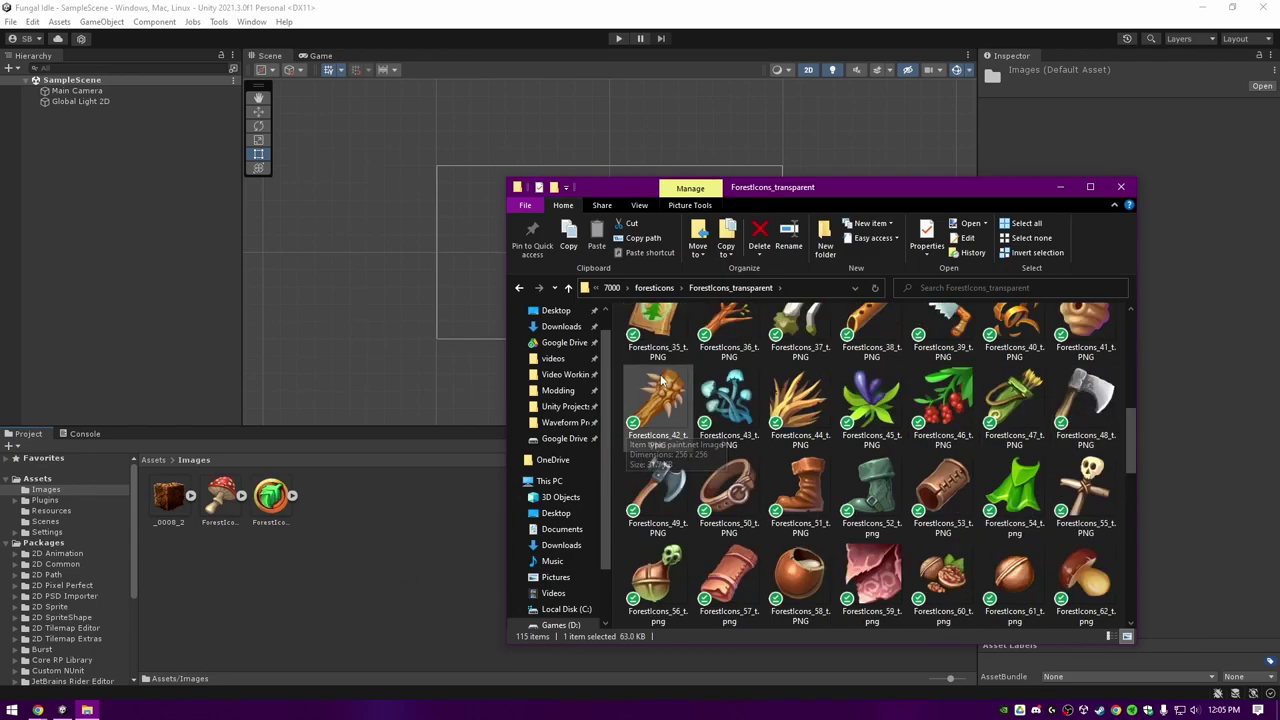
{"action": "left_click_drag", "start_coordinate": [728, 400], "coordinate": [322, 497]}
{"action": "left_click_drag", "start_coordinate": [1086, 580], "coordinate": [372, 497]}
Step: Import ForestIcons_64, 66, 67 and 69 into the empty UI folder
{"action": "scroll", "coordinate": [900, 450], "scroll_direction": "down", "scroll_amount": 3}
{"action": "left_click", "coordinate": [729, 330], "text": "ctrl"}
{"action": "left_click", "coordinate": [872, 330], "text": "ctrl"}
{"action": "left_click", "coordinate": [943, 330], "text": "ctrl"}
{"action": "left_click", "coordinate": [1086, 330], "text": "ctrl"}
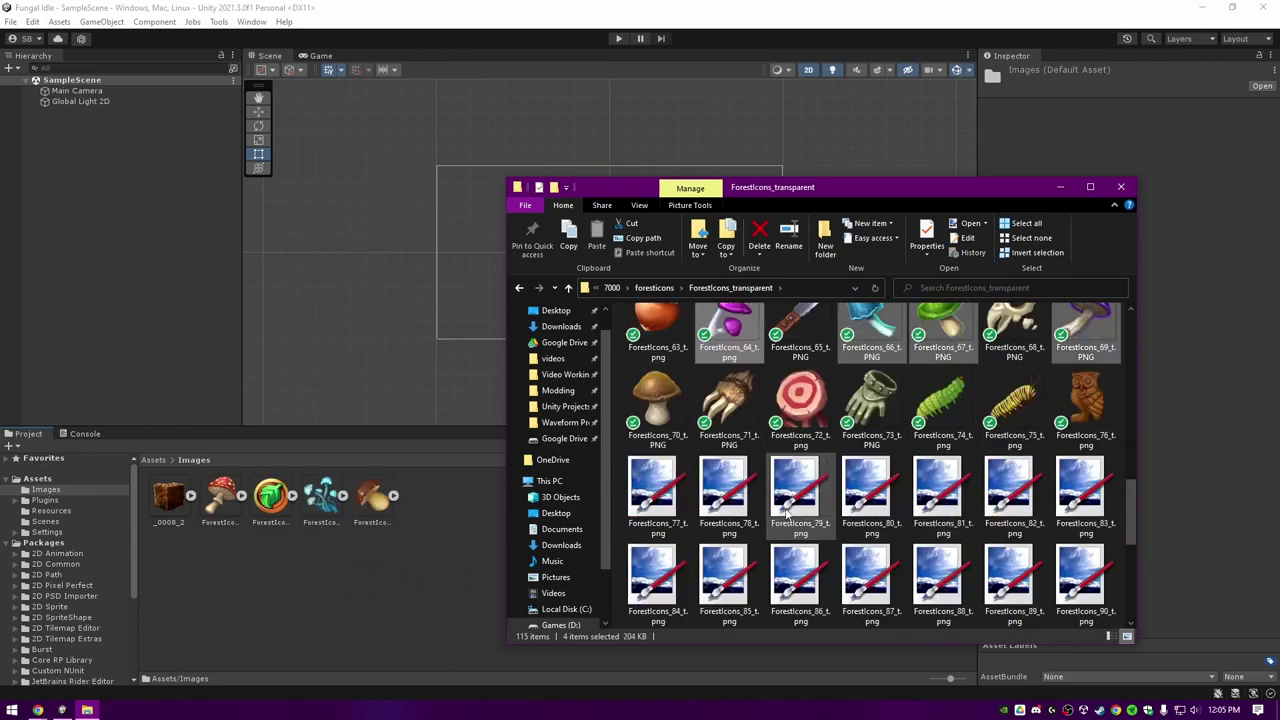
{"action": "scroll", "coordinate": [702, 474], "scroll_direction": "down", "scroll_amount": 4}
{"action": "right_click", "coordinate": [1068, 710]}
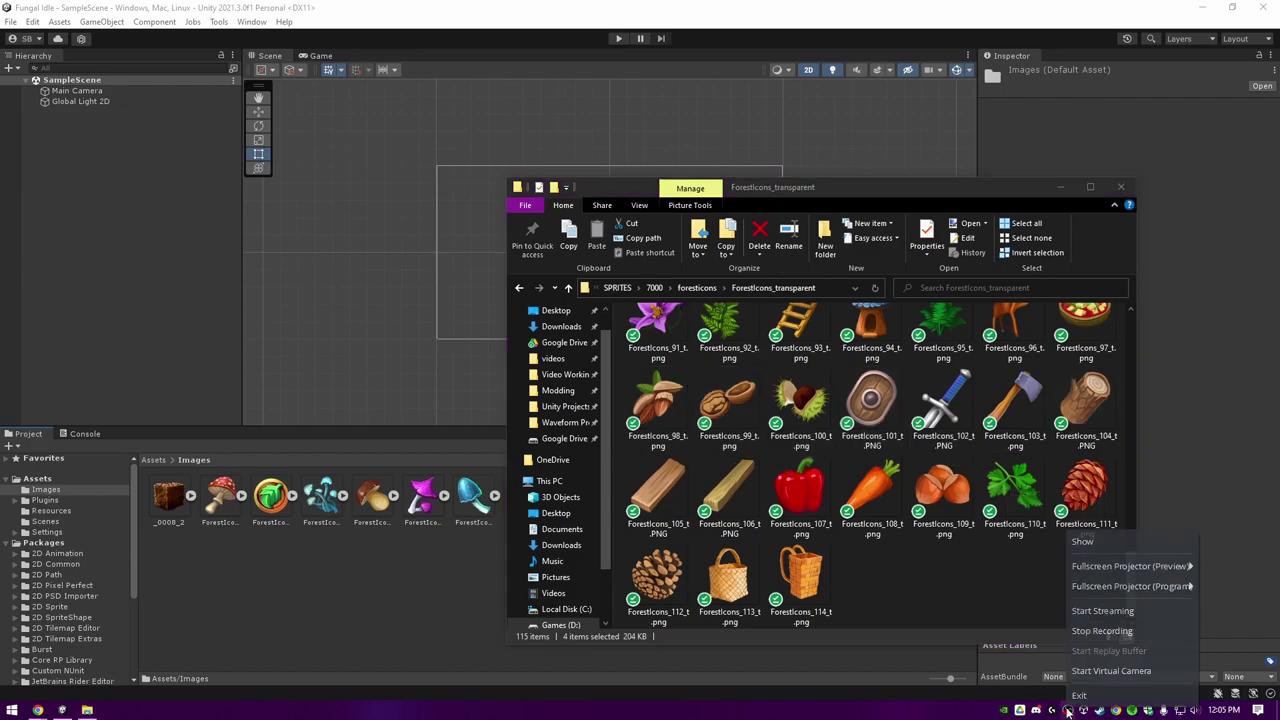
{"action": "left_click", "coordinate": [1102, 631]}
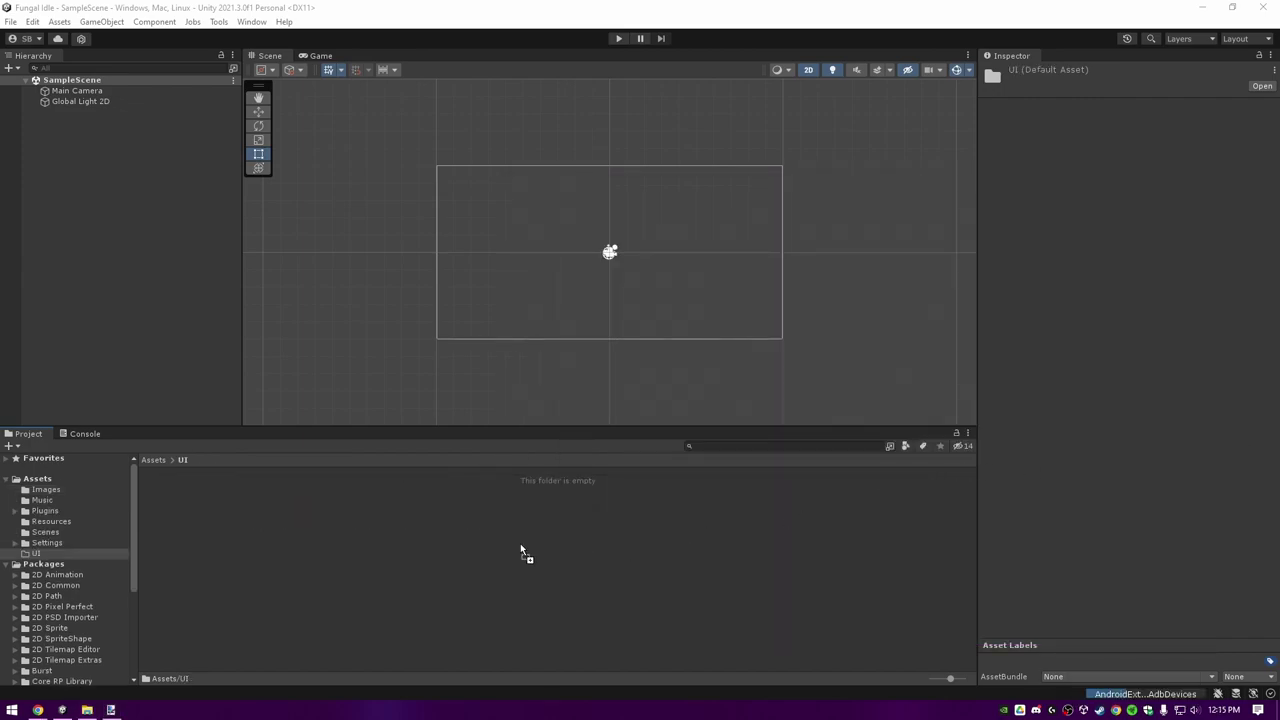
{"action": "left_click_drag", "start_coordinate": [520, 548], "coordinate": [523, 543]}
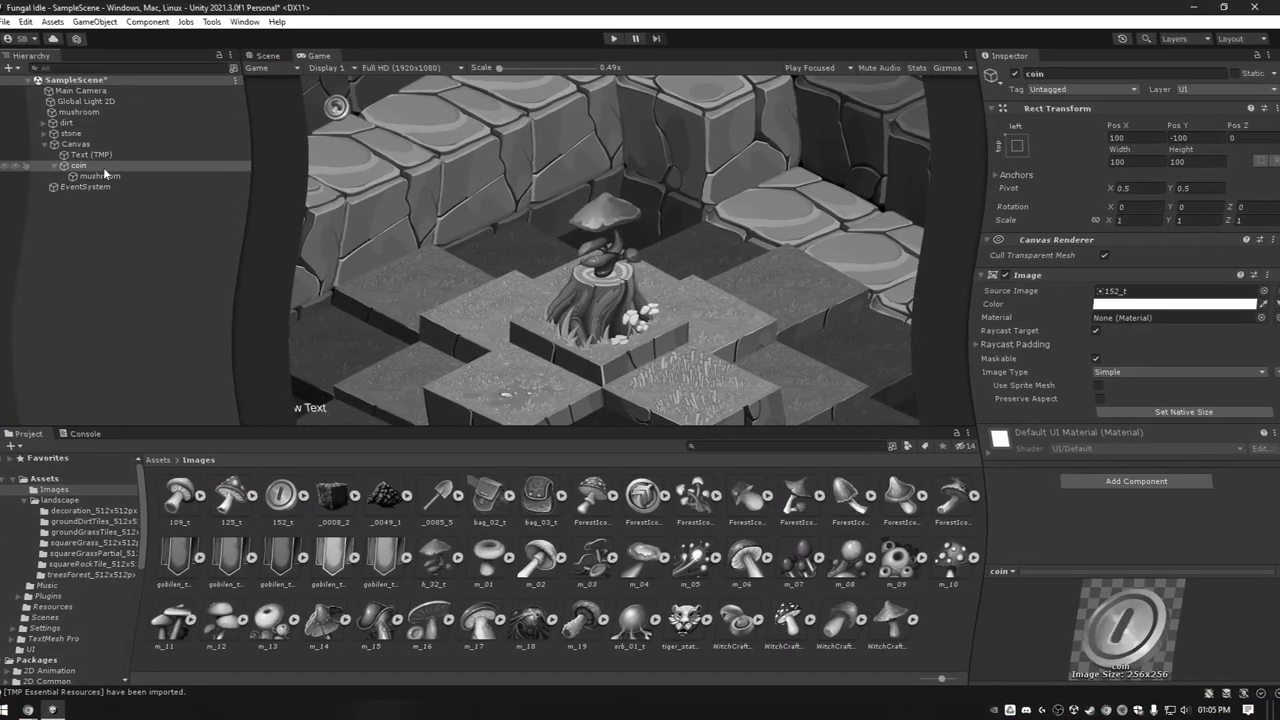
Step: Enable all the hidden groundDirtGrass tiles in the Hierarchy
{"action": "left_click", "coordinate": [80, 187]}
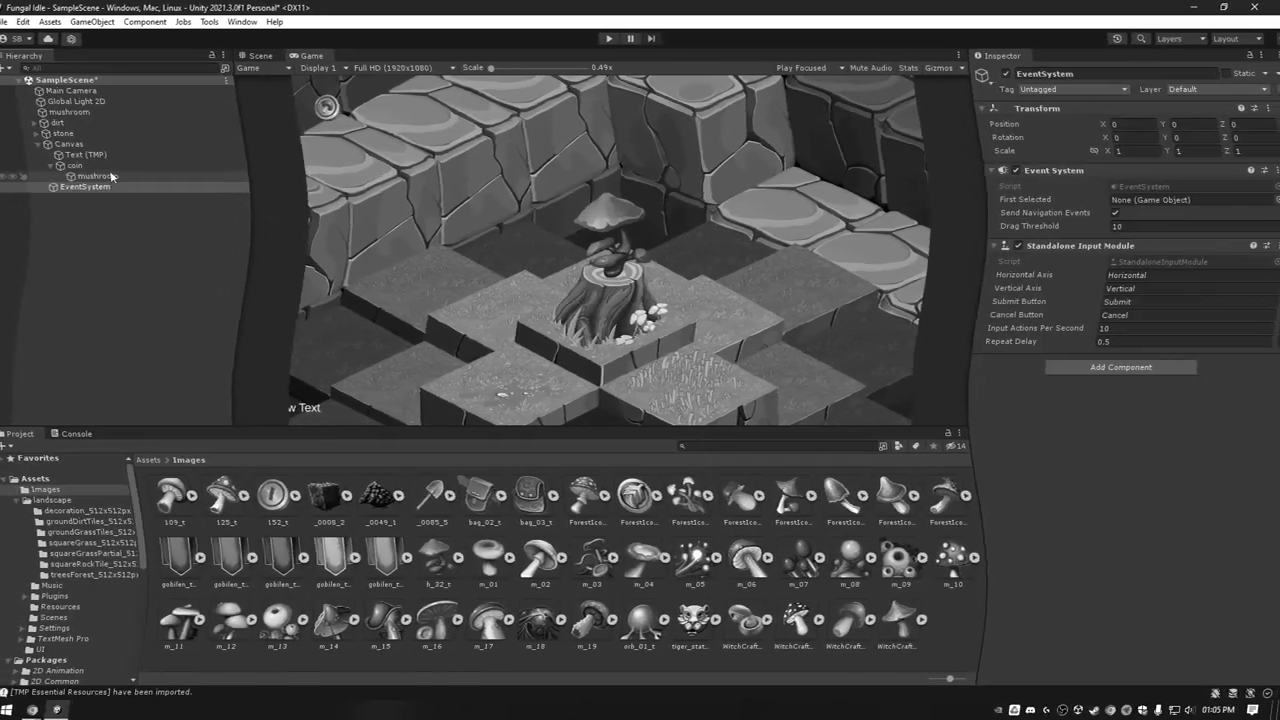
{"action": "left_click", "coordinate": [95, 176]}
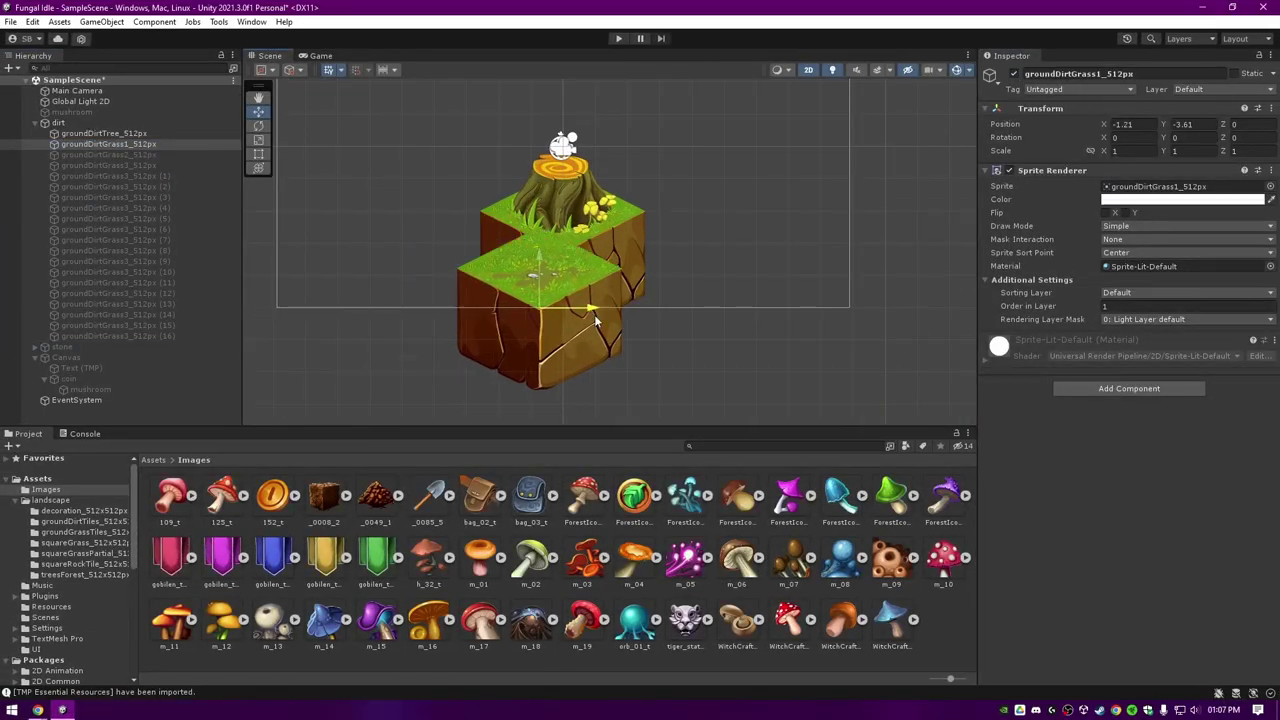
{"action": "left_click", "coordinate": [108, 155]}
{"action": "key", "text": "alt+shift+a"}
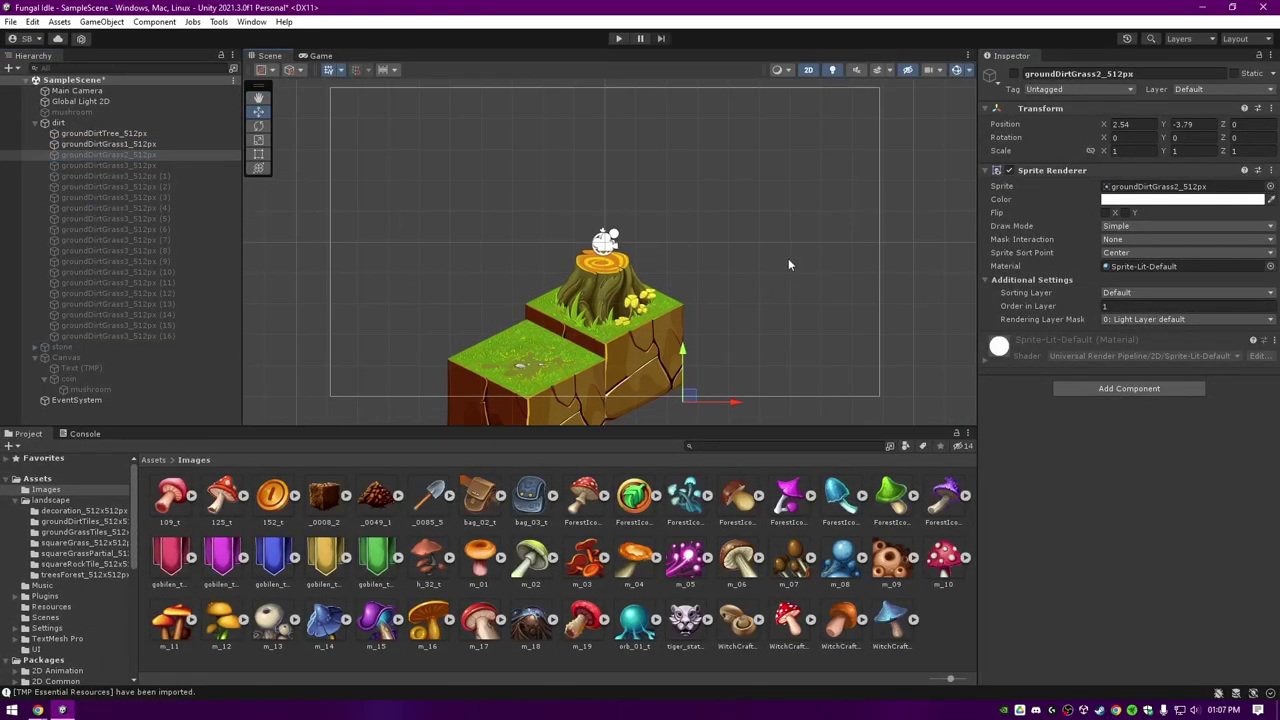
{"action": "key", "text": "ctrl+2"}
{"action": "left_click", "coordinate": [126, 167]}
{"action": "key", "text": "alt+shift+a"}
{"action": "key", "text": "Down"}
{"action": "key", "text": "alt+shift+a"}
{"action": "key", "text": "Down"}
{"action": "key", "text": "alt+shift+a"}
{"action": "key", "text": "Down"}
{"action": "key", "text": "alt+shift+a"}
{"action": "key", "text": "Down"}
{"action": "key", "text": "alt+shift+a"}
{"action": "key", "text": "Down"}
Step: Activate the stone walls and the Canvas, and set the label text to 'Coin Count'
{"action": "key", "text": "alt+shift+a"}
{"action": "key", "text": "Down"}
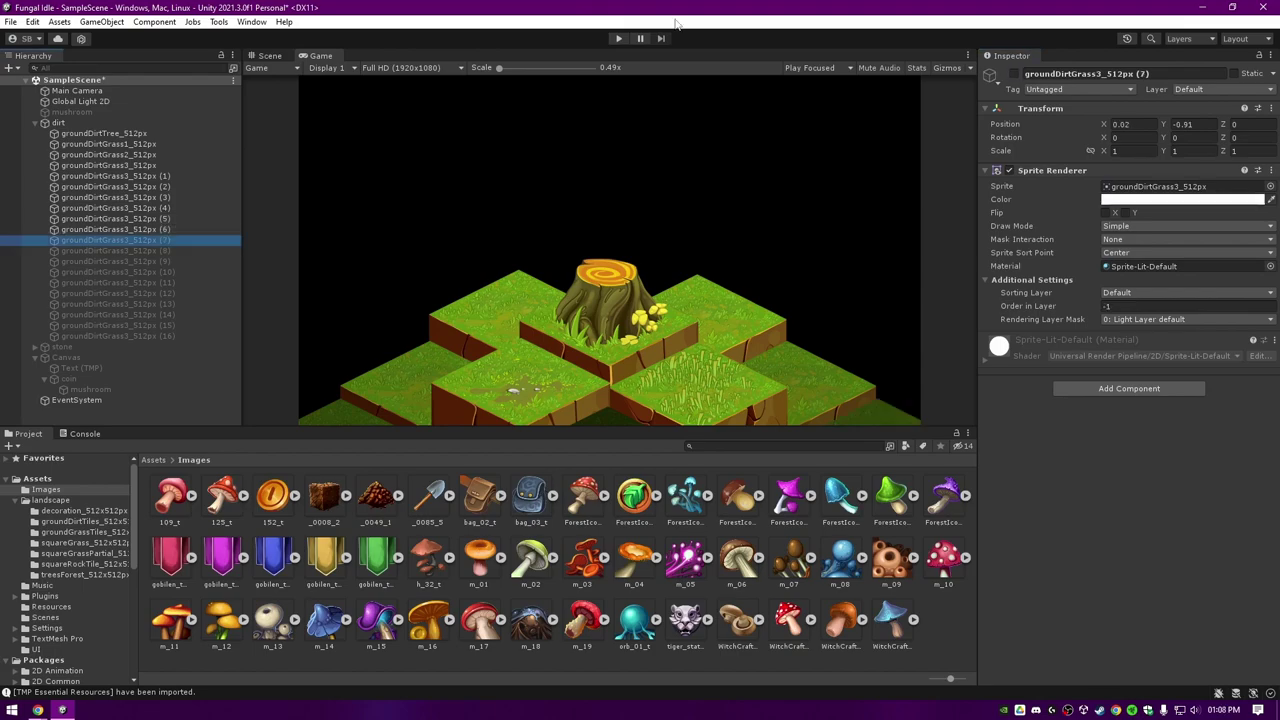
{"action": "key", "text": "alt+shift+a"}
{"action": "key", "text": "Down"}
{"action": "key", "text": "alt+shift+a"}
{"action": "key", "text": "Down"}
{"action": "key", "text": "alt+shift+a"}
{"action": "key", "text": "Down"}
{"action": "key", "text": "alt+shift+a"}
{"action": "key", "text": "Down"}
{"action": "key", "text": "alt+shift+a"}
{"action": "key", "text": "Down"}
{"action": "key", "text": "alt+shift+a"}
{"action": "key", "text": "Down"}
{"action": "key", "text": "alt+shift+a"}
{"action": "key", "text": "Down"}
{"action": "key", "text": "shift+Down"}
{"action": "key", "text": "shift+Down"}
{"action": "key", "text": "alt+shift+a"}
{"action": "left_click", "coordinate": [60, 347]}
{"action": "left_click", "coordinate": [60, 358], "text": "shift"}
{"action": "key", "text": "alt+shift+a"}
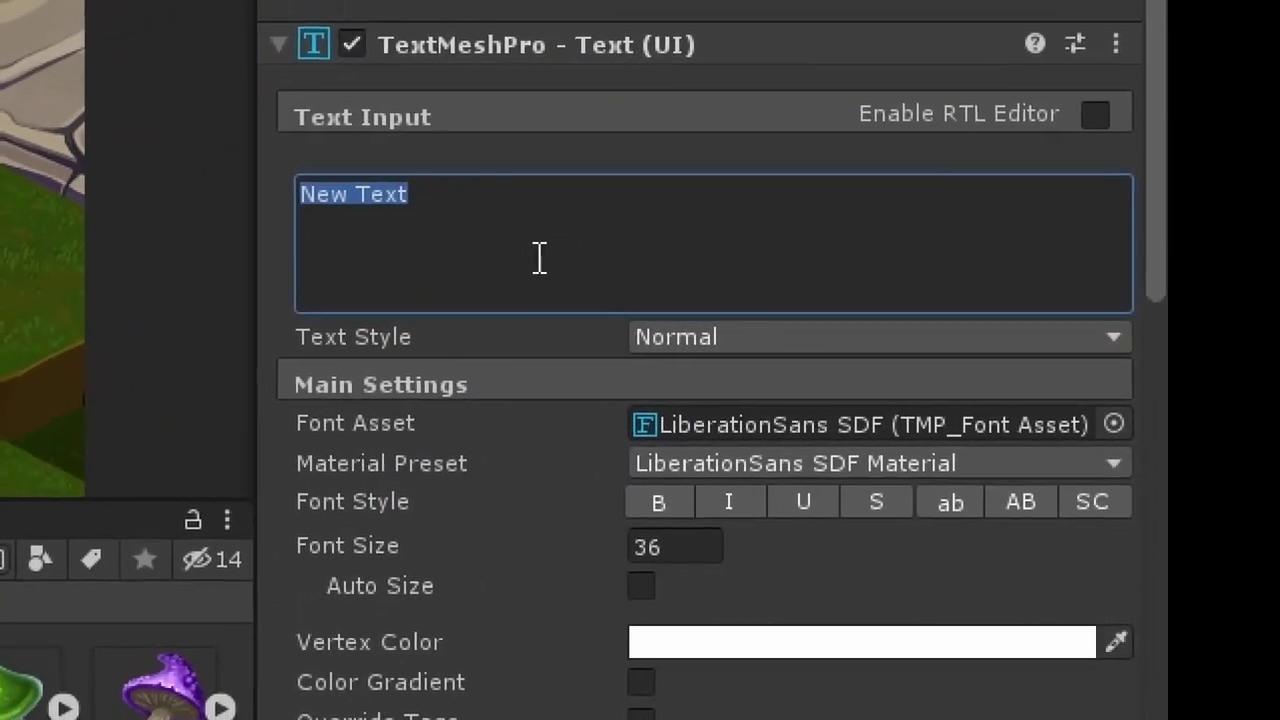
{"action": "type", "text": "Coin Count"}
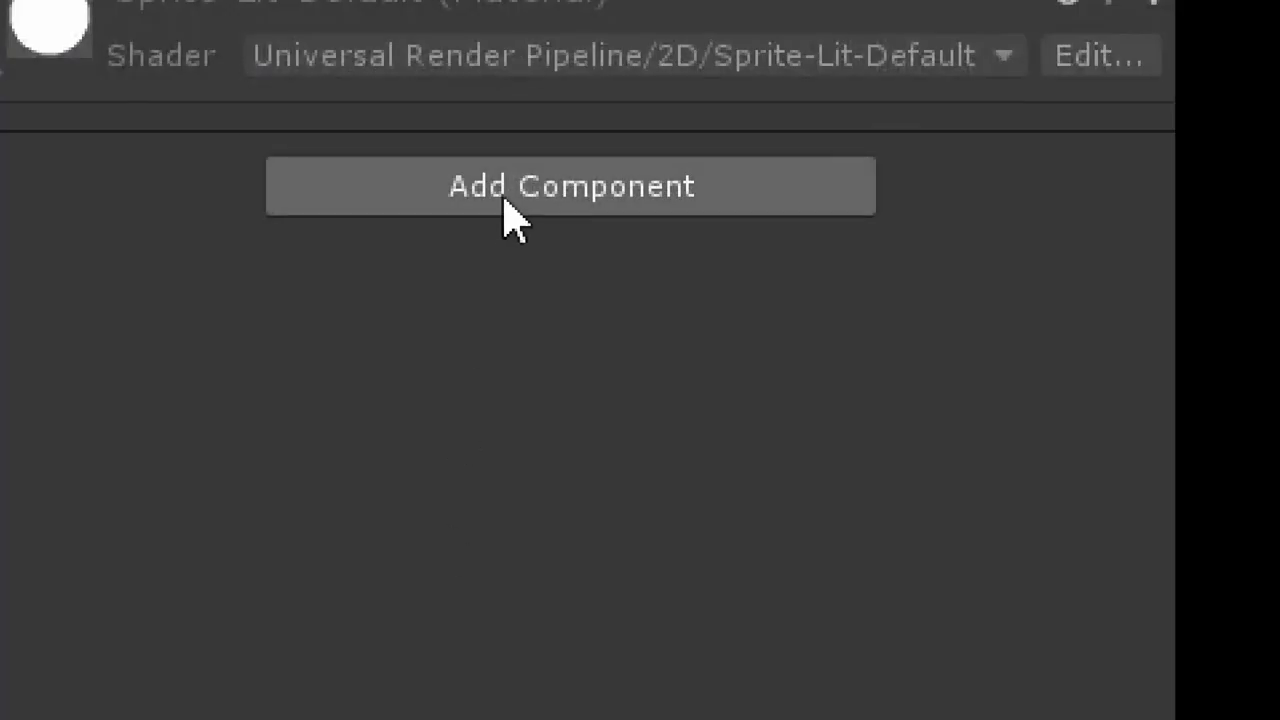
Step: Attach a new WorldBlock script to the block and rename it BlockieBlock
{"action": "left_click", "coordinate": [503, 200]}
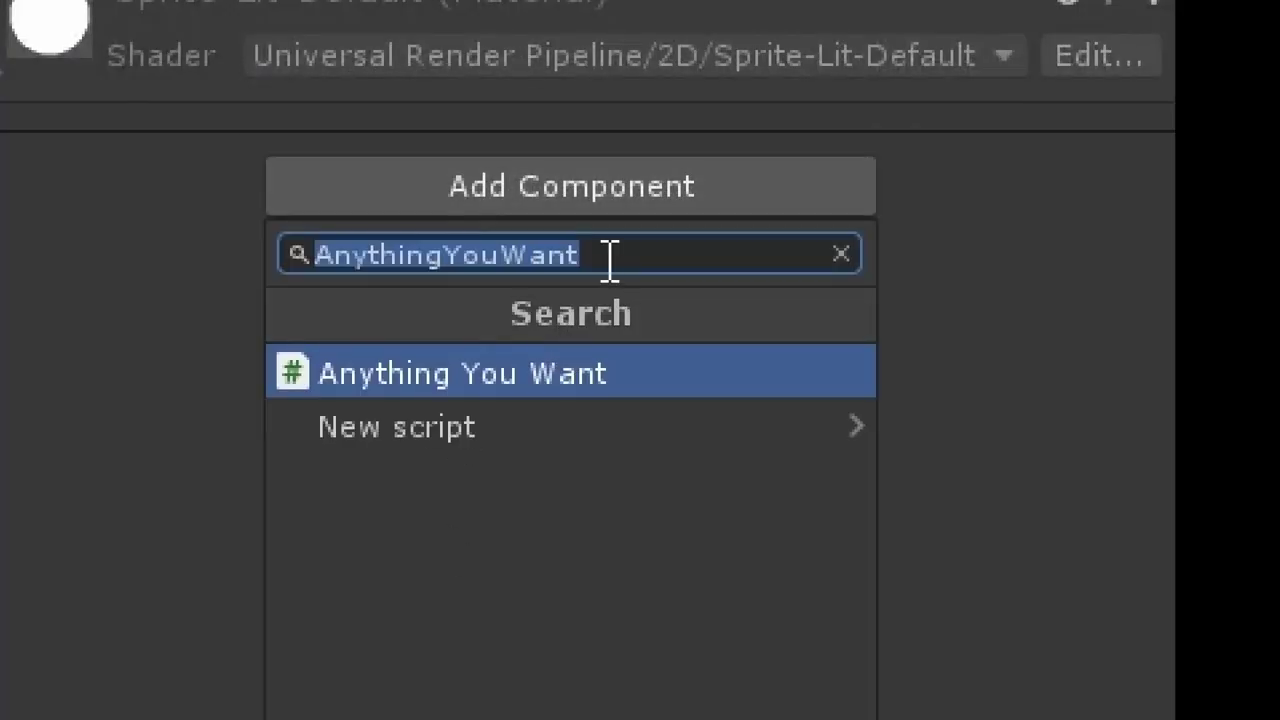
{"action": "type", "text": "WorldBlock"}
{"action": "key", "text": "Return"}
{"action": "key", "text": "Return"}
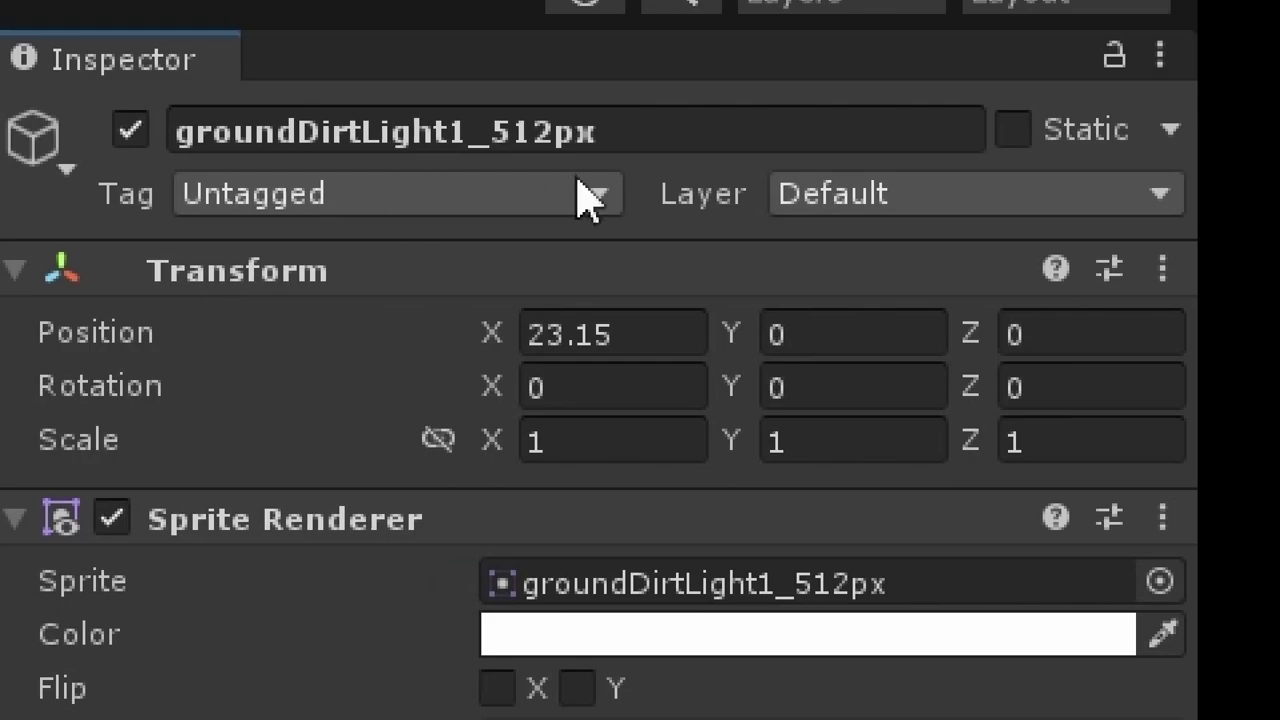
{"action": "left_click", "coordinate": [595, 135]}
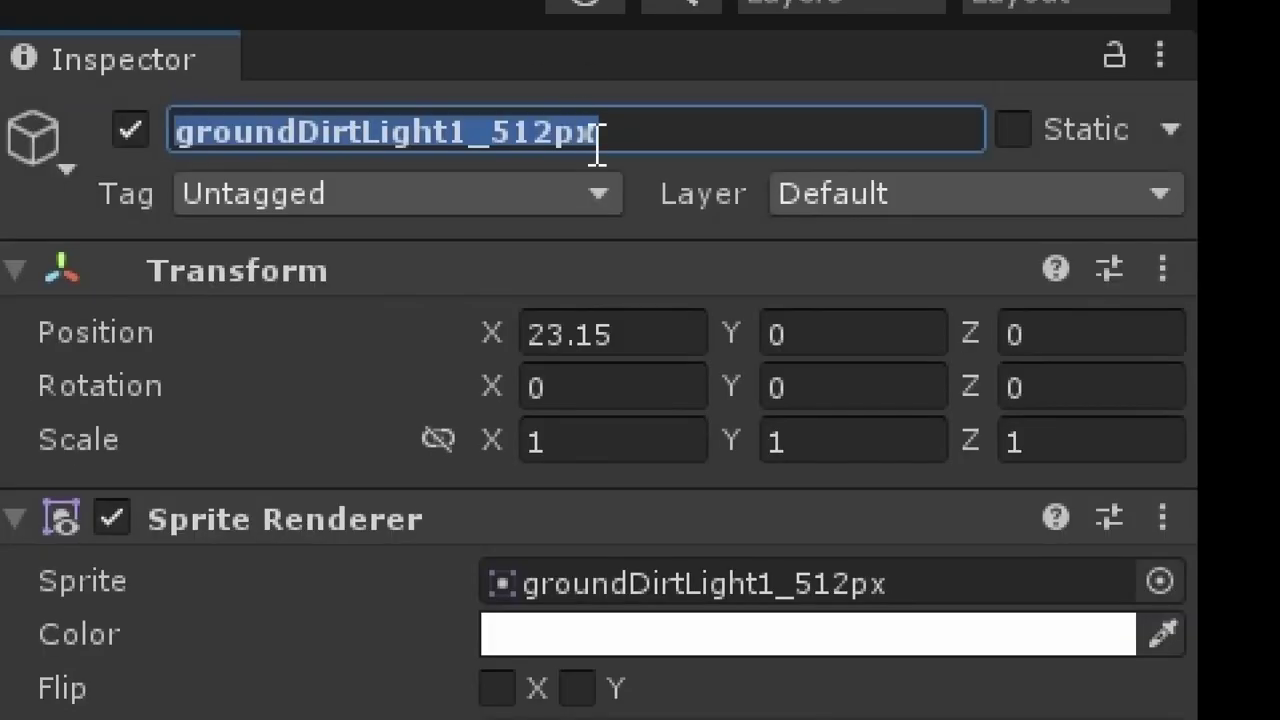
{"action": "type", "text": "BlockieBlock"}
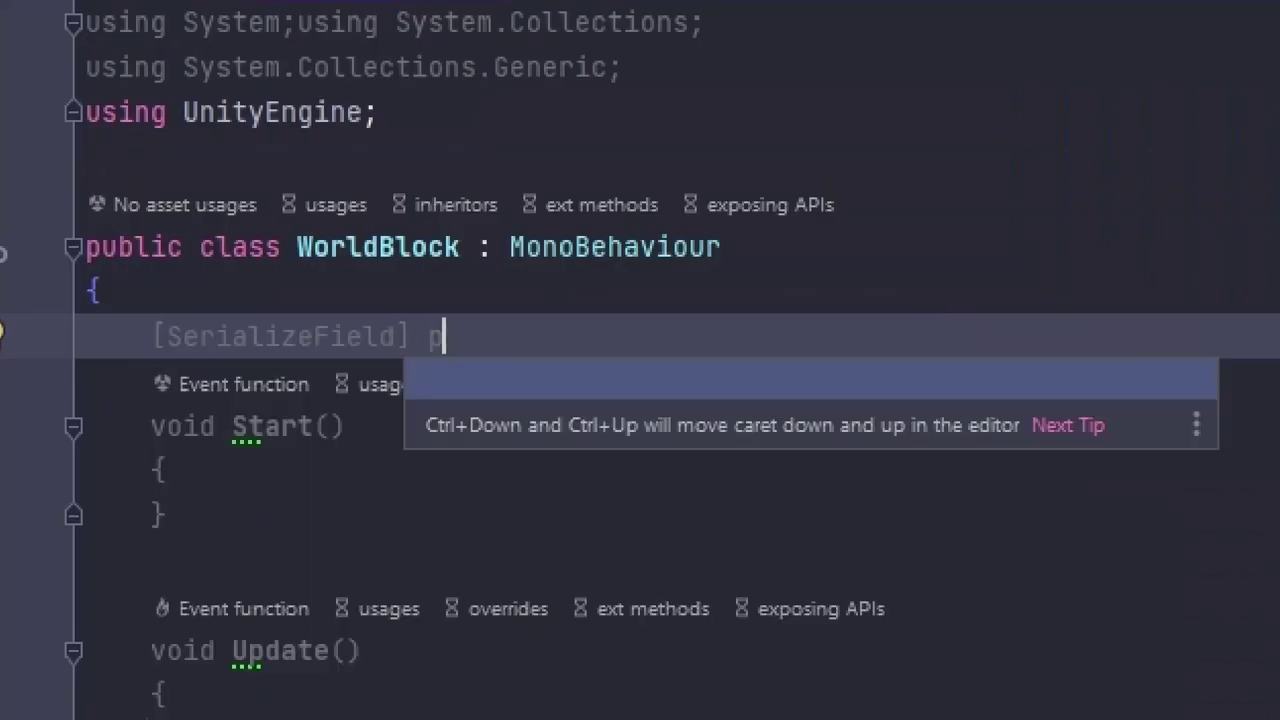
Step: Add serialized fields Vector3 BlockPos and Biome biome, generating the missing Biome enum
{"action": "type", "text": "rivate Vector3 BlockPos;"}
{"action": "key", "text": "Return"}
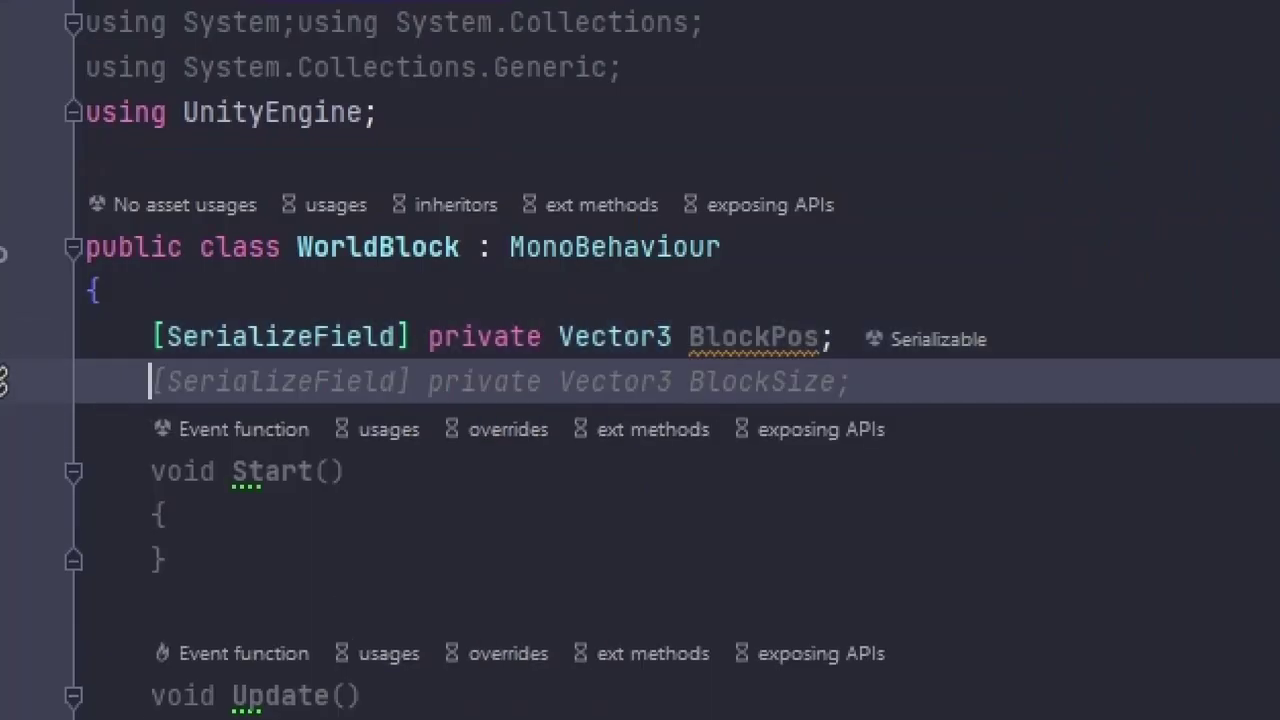
{"action": "type", "text": "[S"}
{"action": "key", "text": "Return"}
{"action": "type", "text": "private Biome biome;"}
{"action": "key", "text": "alt+Return"}
{"action": "left_click", "coordinate": [160, 452]}
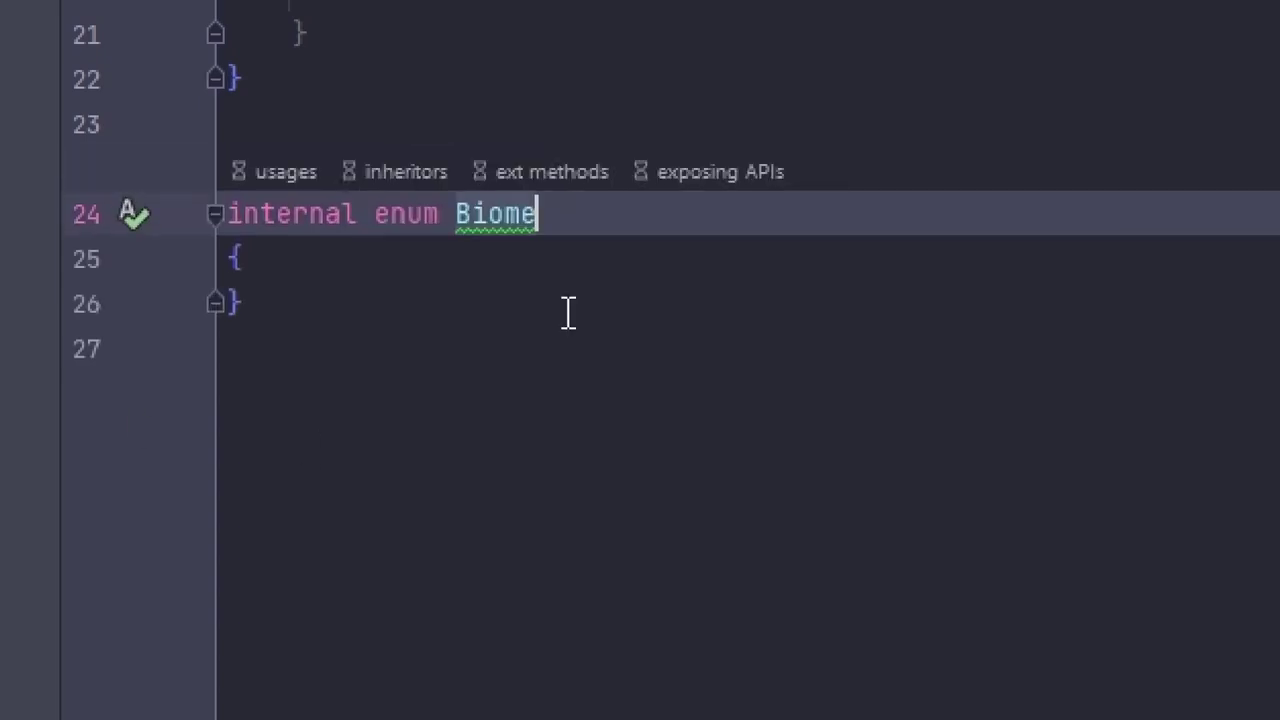
Step: Fill the Biome enum with Tree, Grasslands and Dirt
{"action": "key", "text": "Return"}
{"action": "type", "text": "Grasslands"}
{"action": "key", "text": "Return"}
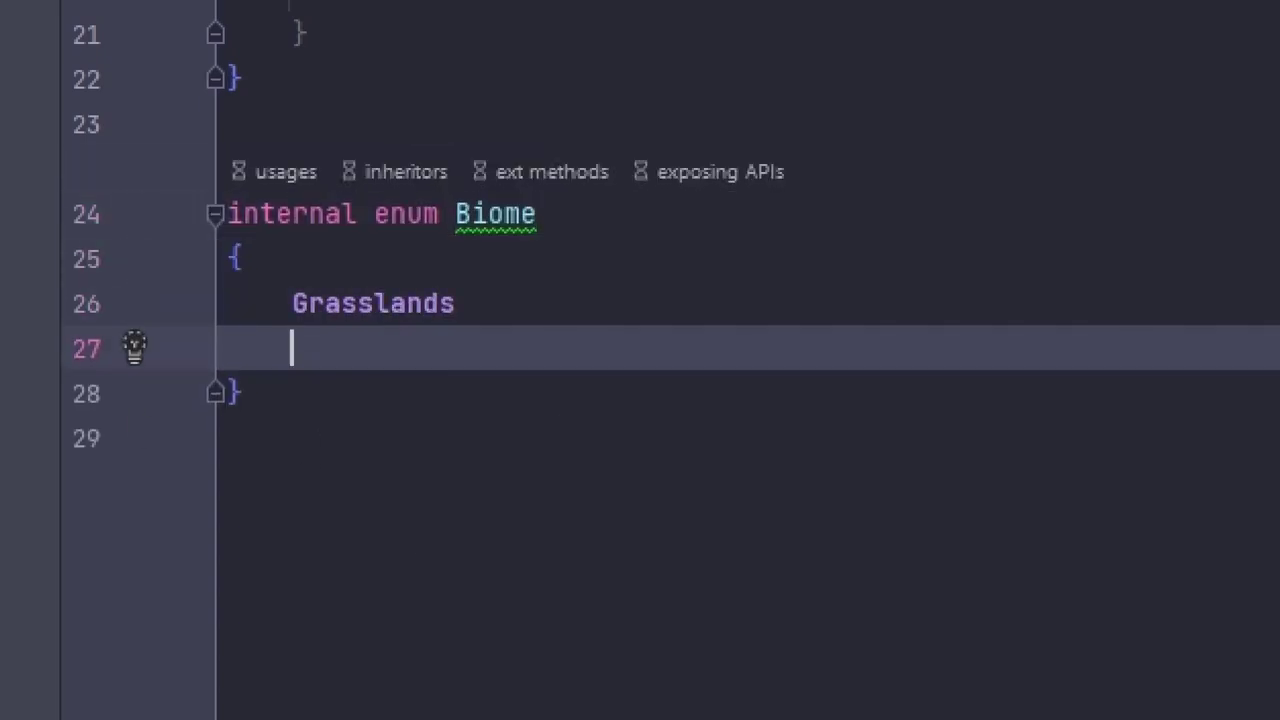
{"action": "type", "text": "Tree"}
{"action": "key", "text": "Up"}
{"action": "type", "text": ","}
{"action": "key", "text": "ctrl+shift+alt+Down"}
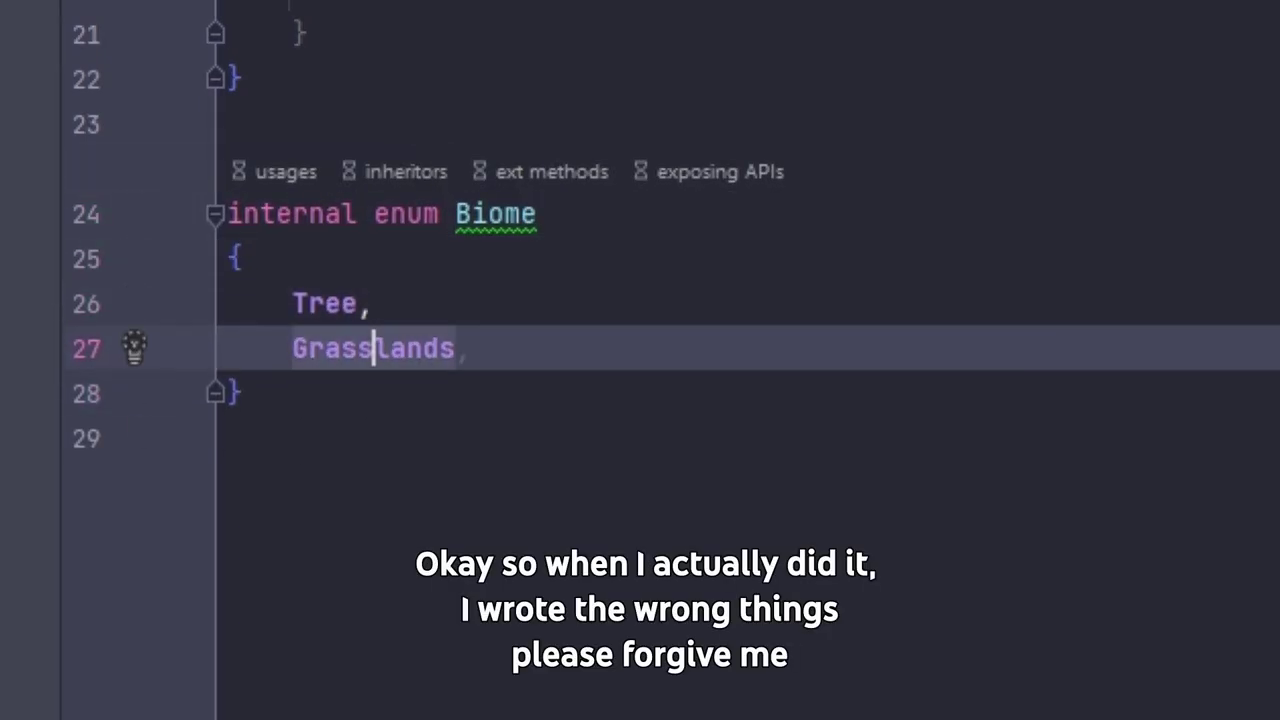
{"action": "key", "text": "End"}
{"action": "key", "text": "Return"}
{"action": "type", "text": "Dirt"}
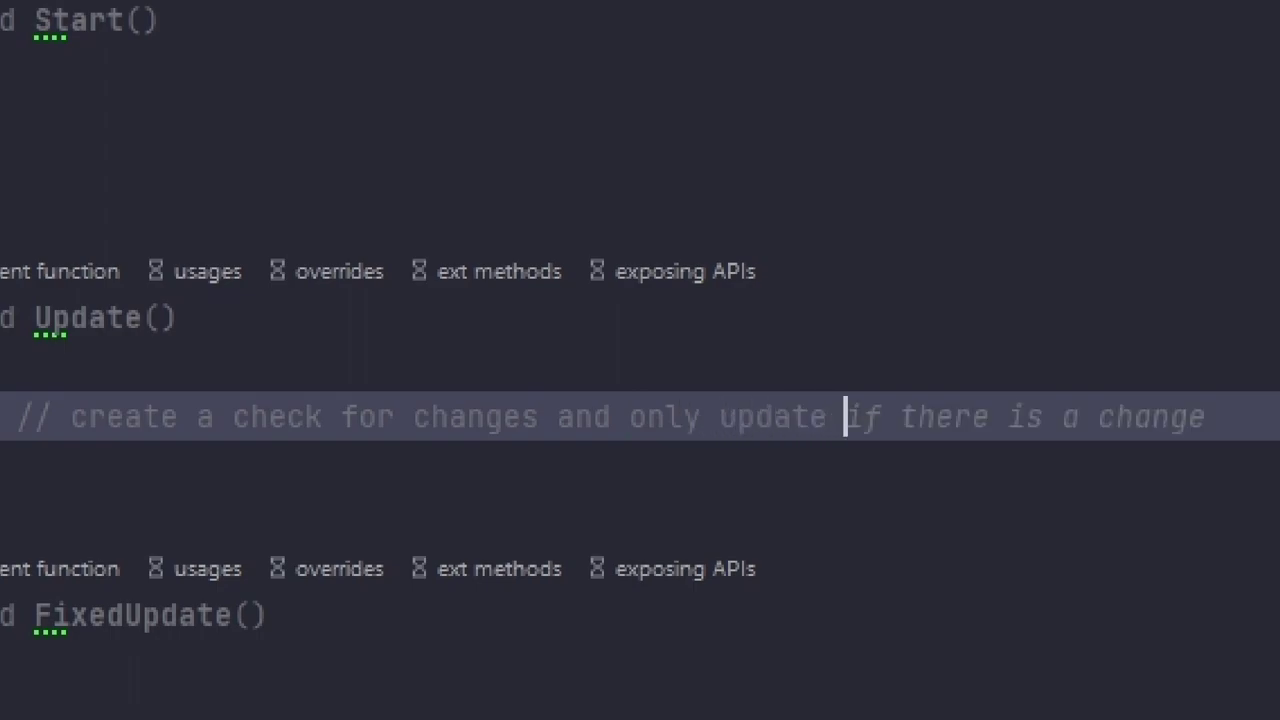
Step: Add a TODO comment in Update and paste the block-position code below it
{"action": "type", "text": "todo"}
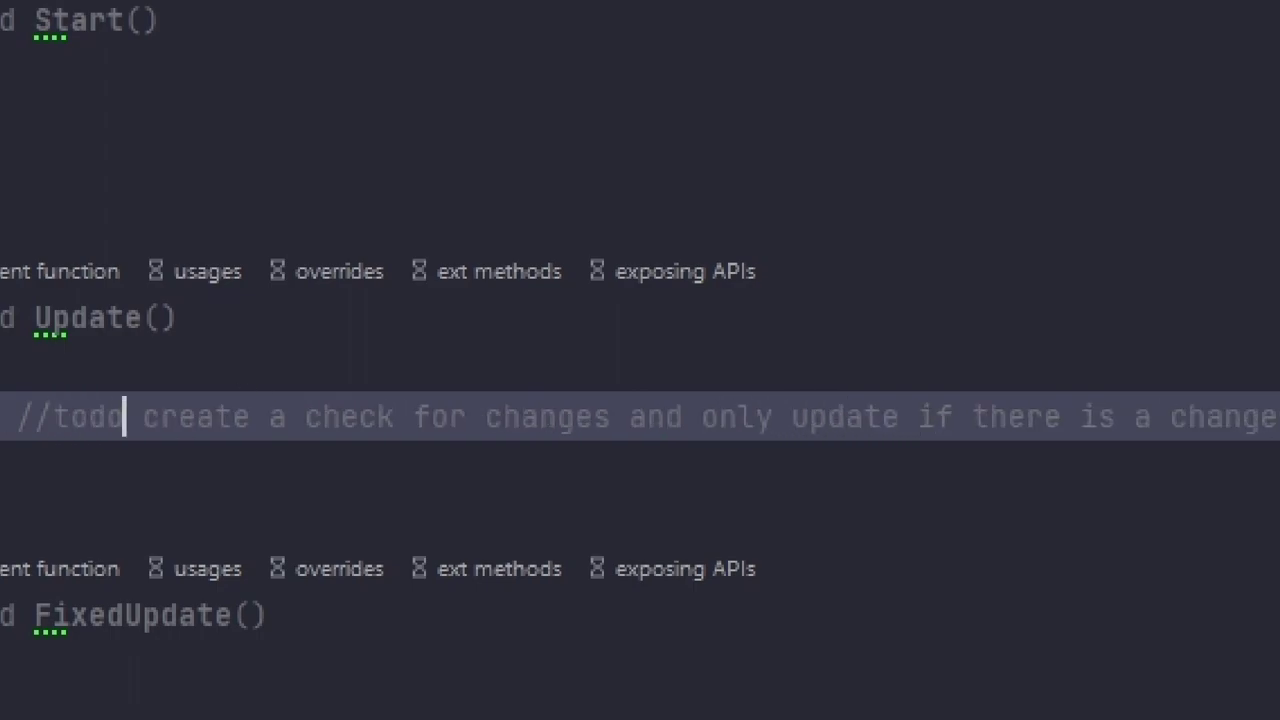
{"action": "key", "text": "BackSpace"}
{"action": "key", "text": "BackSpace"}
{"action": "key", "text": "BackSpace"}
{"action": "key", "text": "BackSpace"}
{"action": "type", "text": "TODO"}
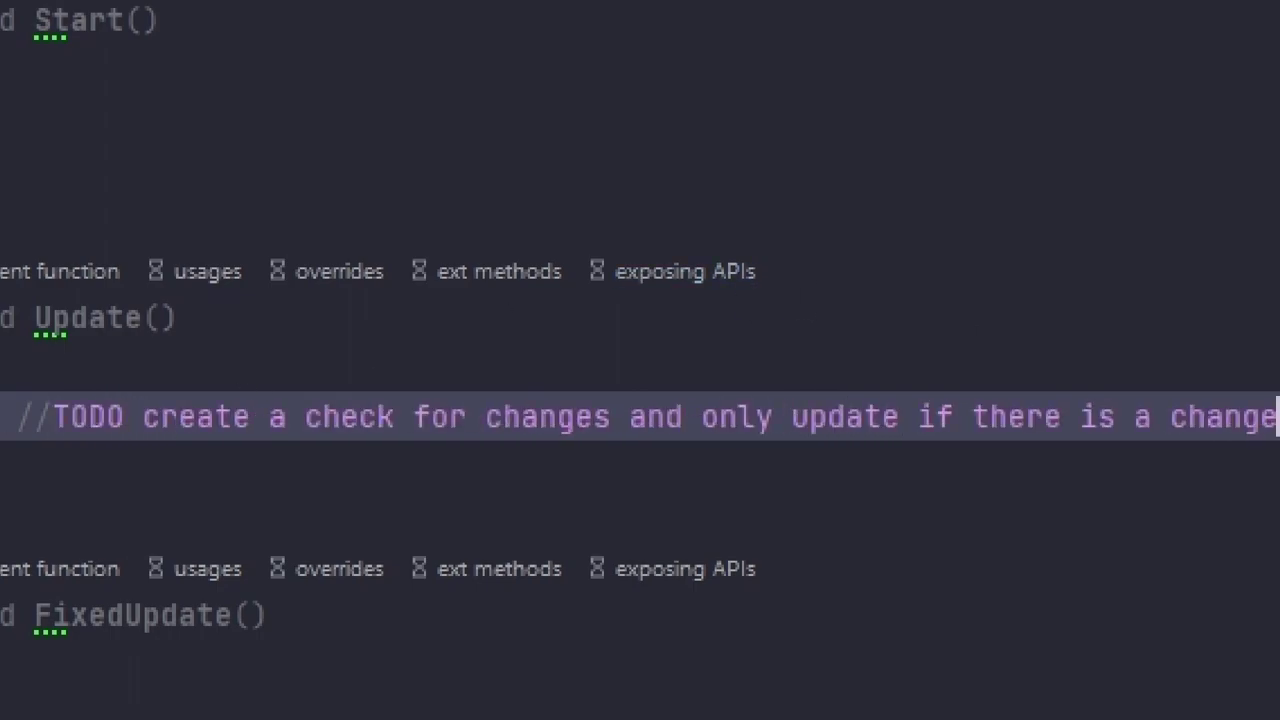
{"action": "key", "text": "Return"}
{"action": "type", "text": "transform.position = new Vector3( (BlockPos.x*-2.5f)+(BlockPos.y*2.5f), yOffset+(BlockPos.x*-1.25f)+(BlockPos.y*-1.5f)+( BlockPos.z*2.5f), BlockPos.x+BlockPos.y+BlockPos.z);"}
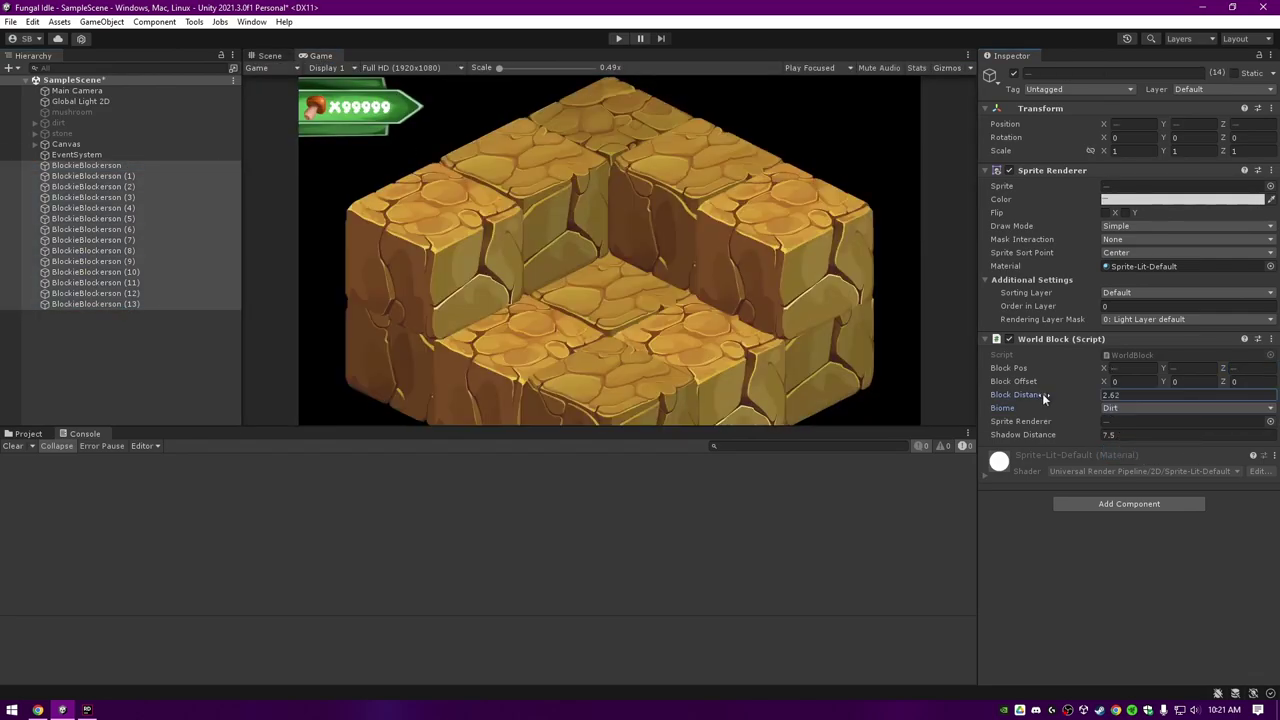
Step: Switch the blocks' biome, raise Block Distance from 2.5 to 3.76, and stop the OBS recording
{"action": "left_click", "coordinate": [1150, 408]}
{"action": "left_click", "coordinate": [1134, 437]}
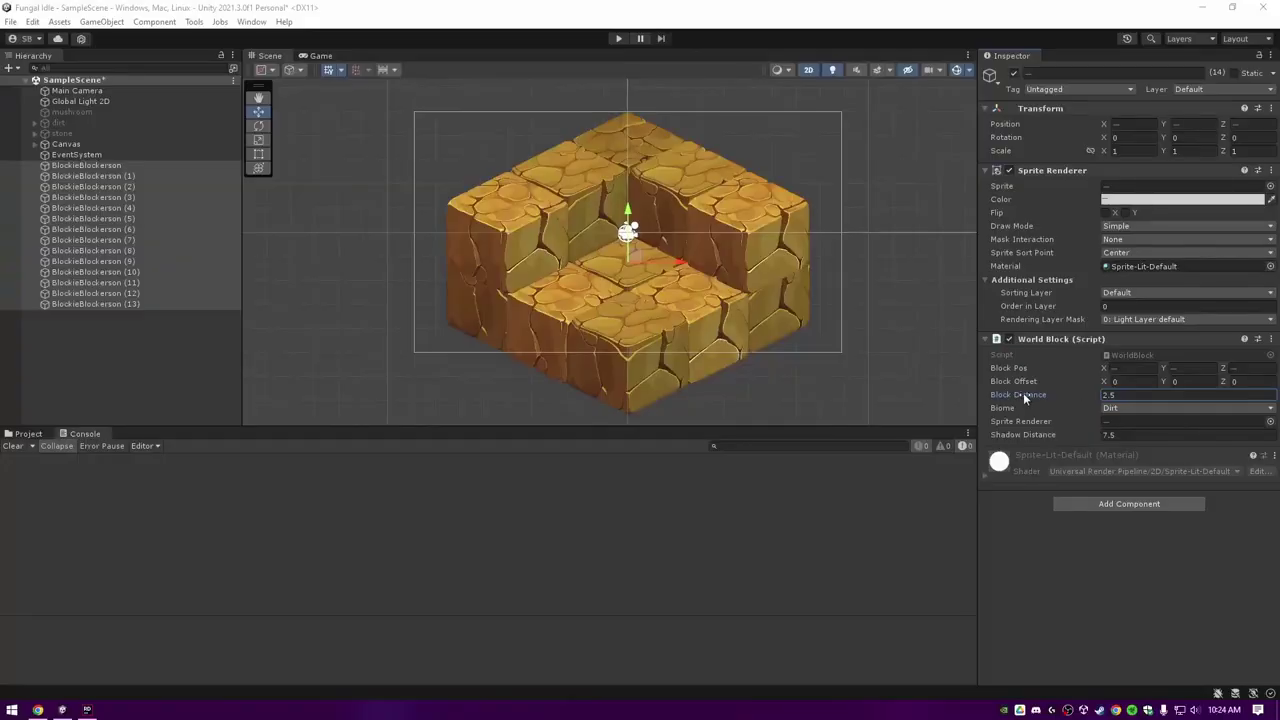
{"action": "mouse_move", "coordinate": [1023, 392]}
{"action": "left_mouse_down"}
{"action": "mouse_move", "coordinate": [1040, 409]}
{"action": "mouse_move", "coordinate": [1112, 398]}
{"action": "mouse_move", "coordinate": [997, 410]}
{"action": "mouse_move", "coordinate": [1030, 403]}
{"action": "left_mouse_up"}
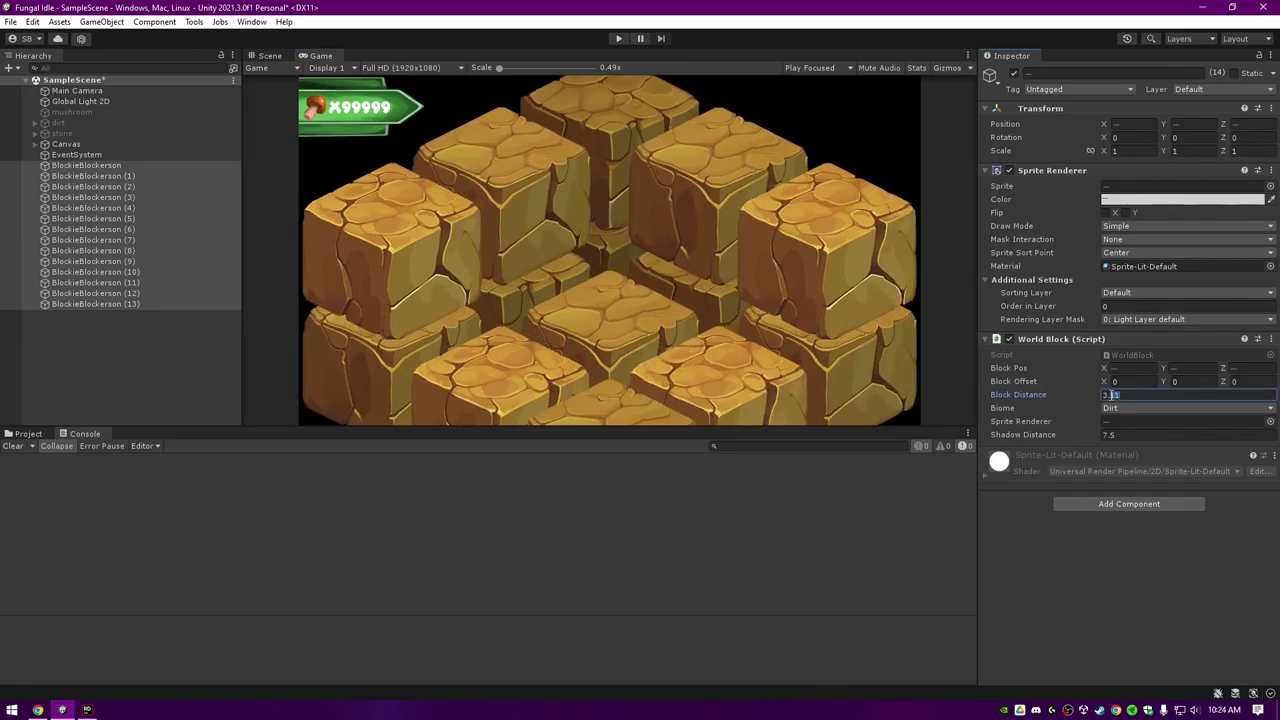
{"action": "right_click", "coordinate": [1068, 710]}
{"action": "left_click", "coordinate": [1106, 633]}
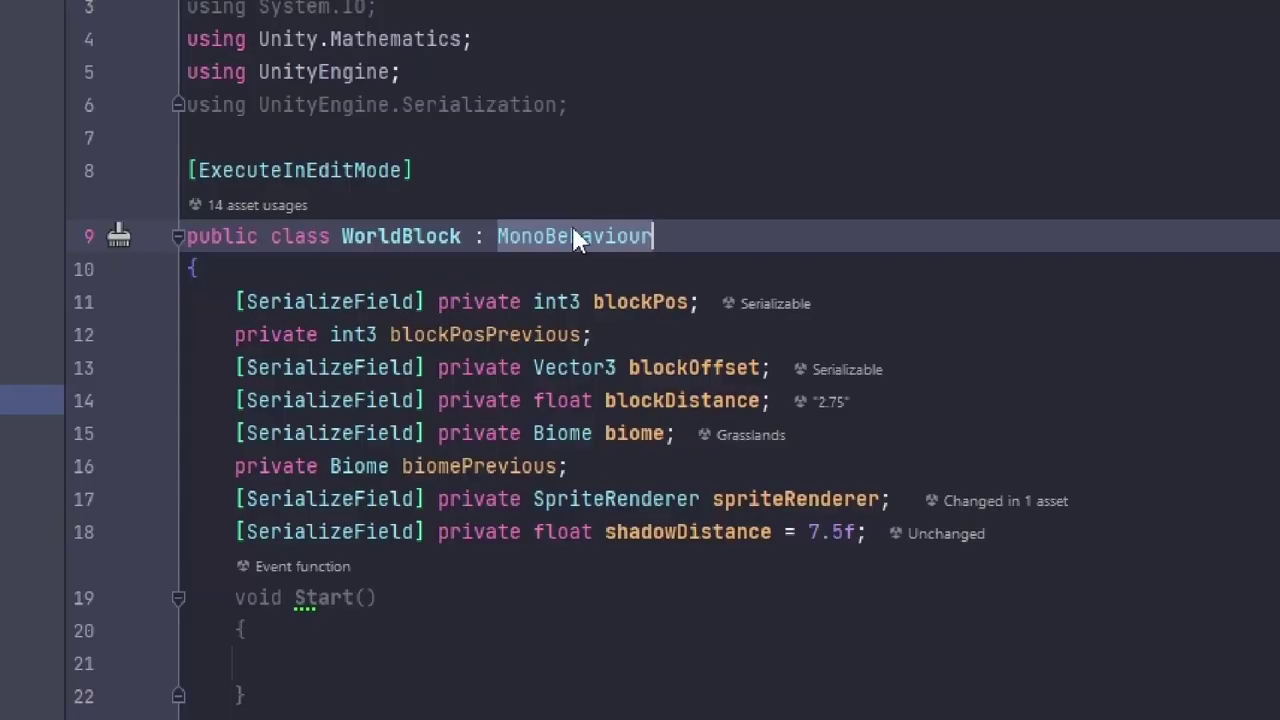
Step: Make WorldBlock inherit from Block and review its position, offset, sprite and shadow fields
{"action": "type", "text": "Block"}
{"action": "key", "text": "Return"}
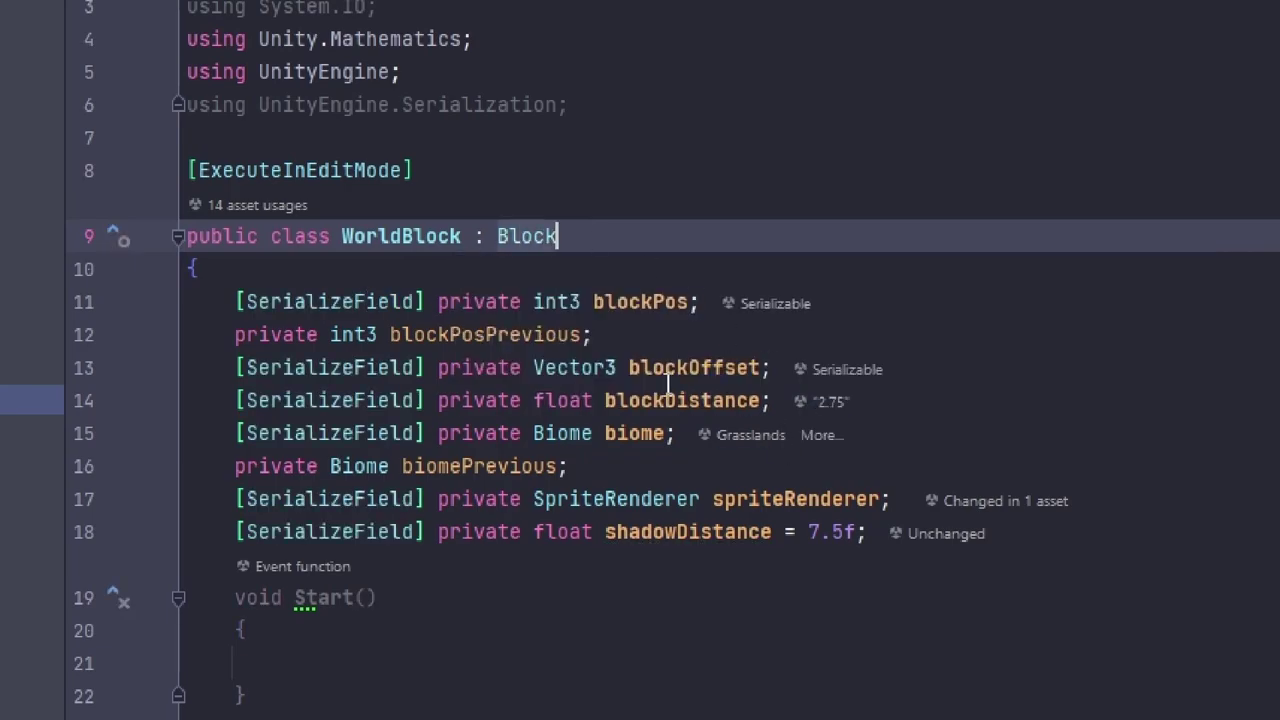
{"action": "left_click", "coordinate": [485, 301]}
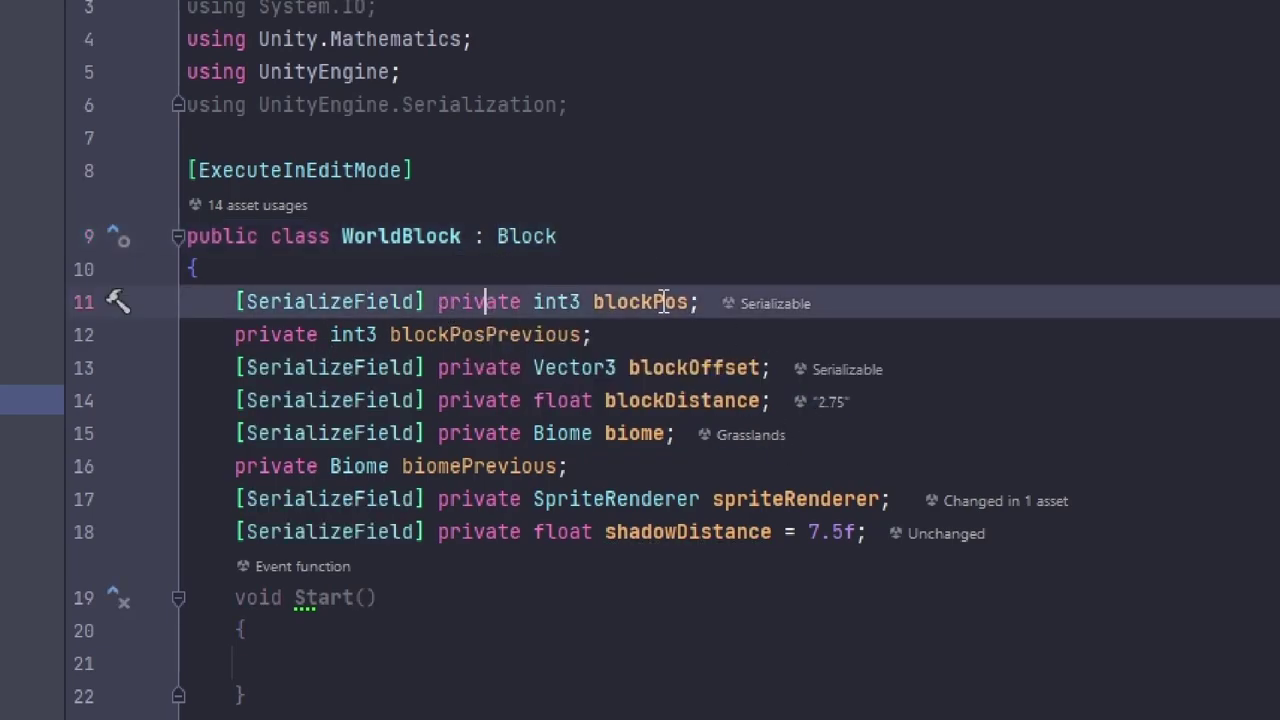
{"action": "left_click", "coordinate": [470, 338]}
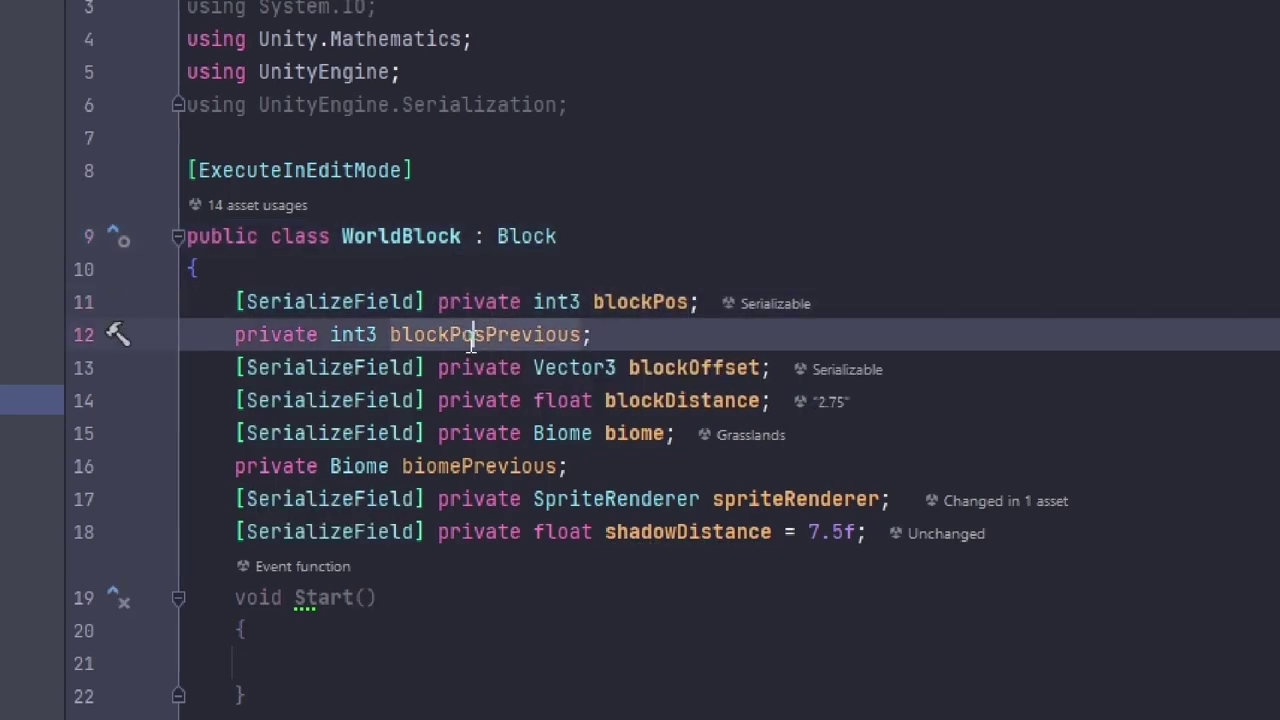
{"action": "left_click", "coordinate": [672, 360]}
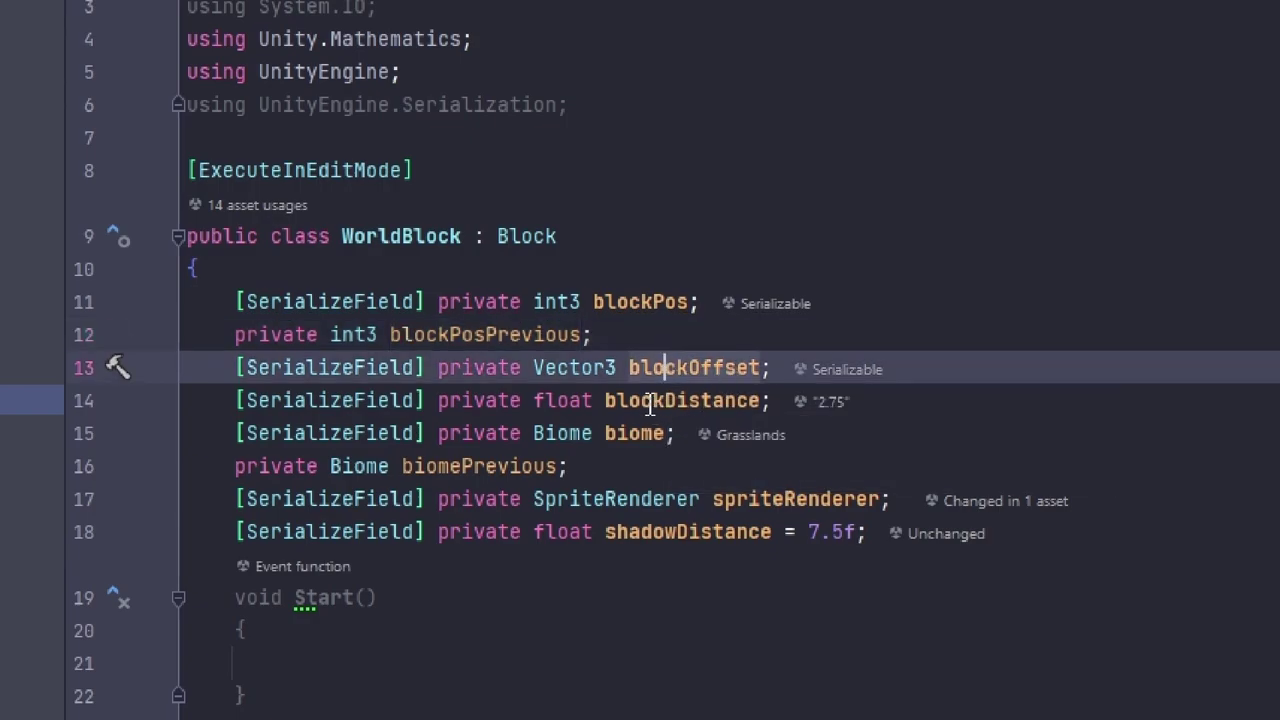
{"action": "left_click", "coordinate": [652, 401]}
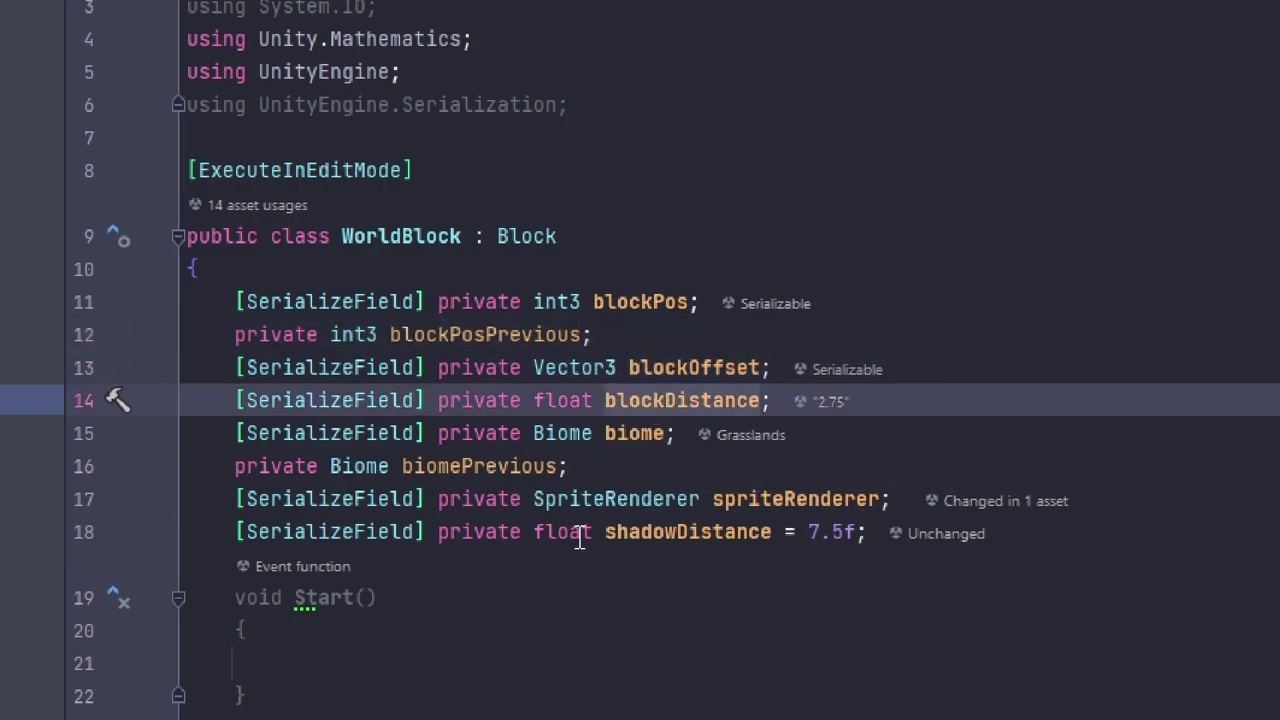
{"action": "left_click", "coordinate": [820, 498]}
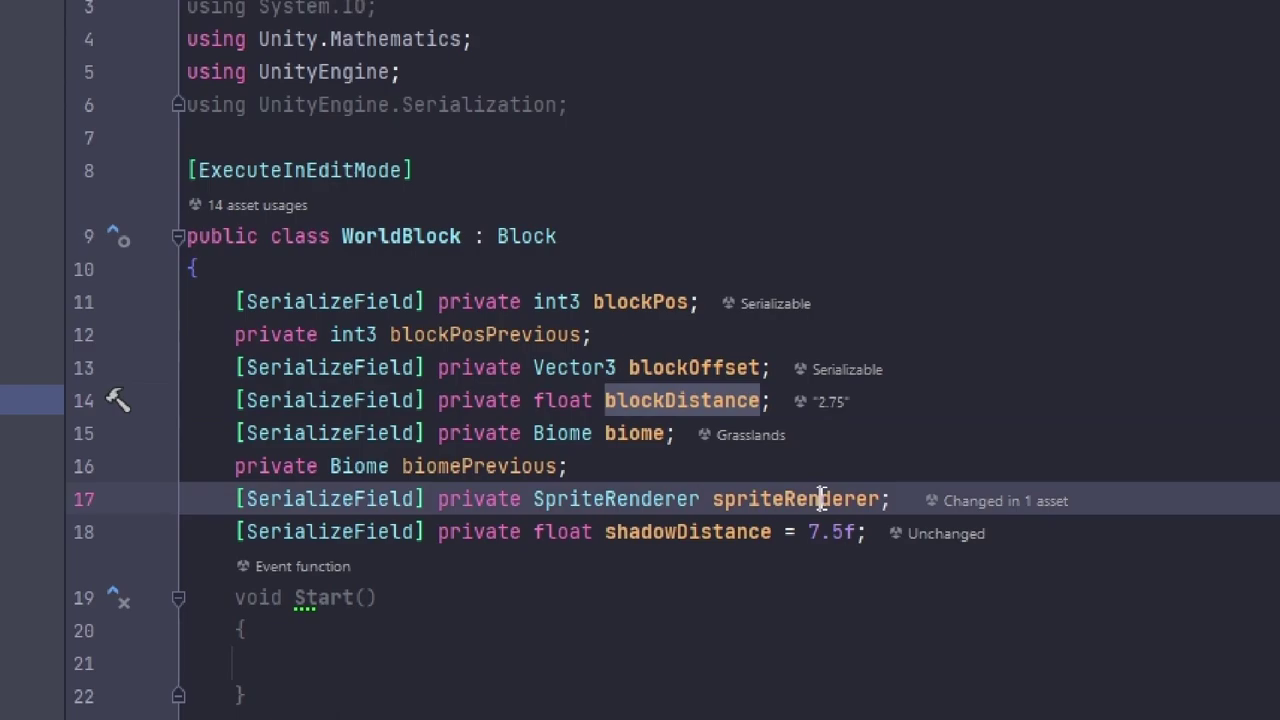
{"action": "left_click", "coordinate": [690, 533]}
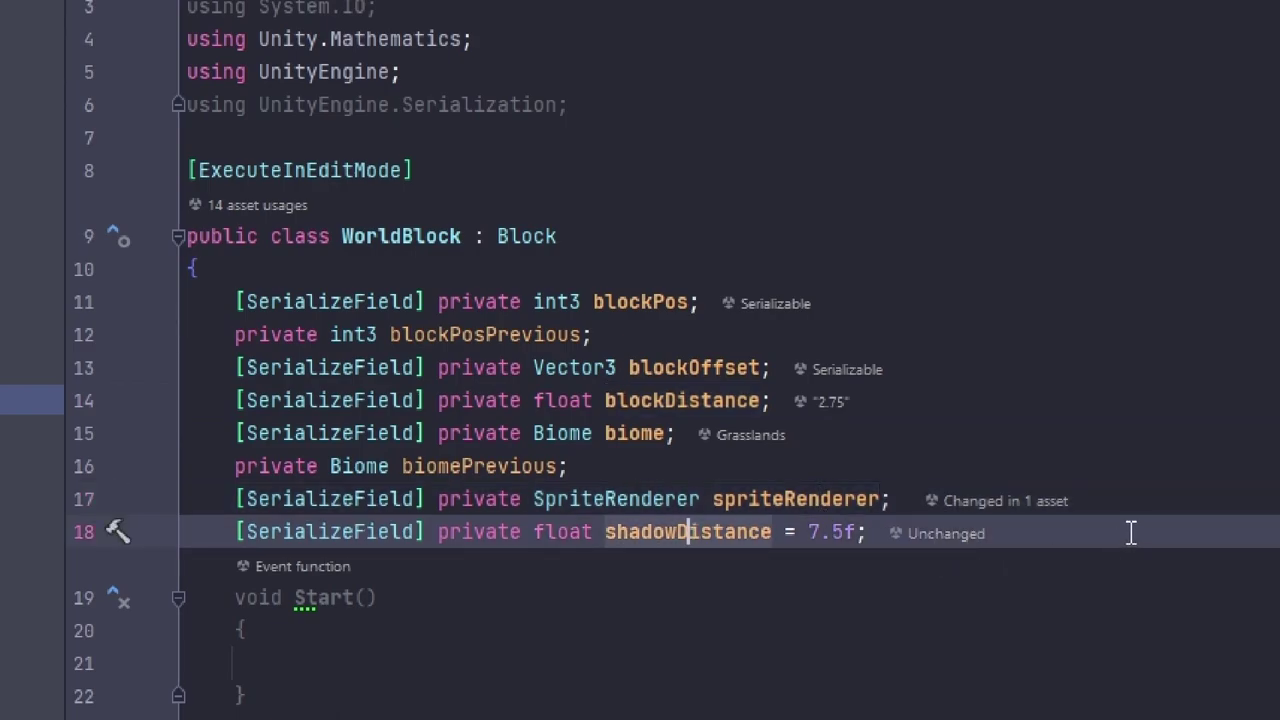
Step: Move spriteRenderer, shadowDistance and the blockPos-to-blockDistance fields from WorldBlock into Block
{"action": "left_click_drag", "start_coordinate": [1131, 532], "coordinate": [198, 499]}
{"action": "key", "text": "ctrl+c"}
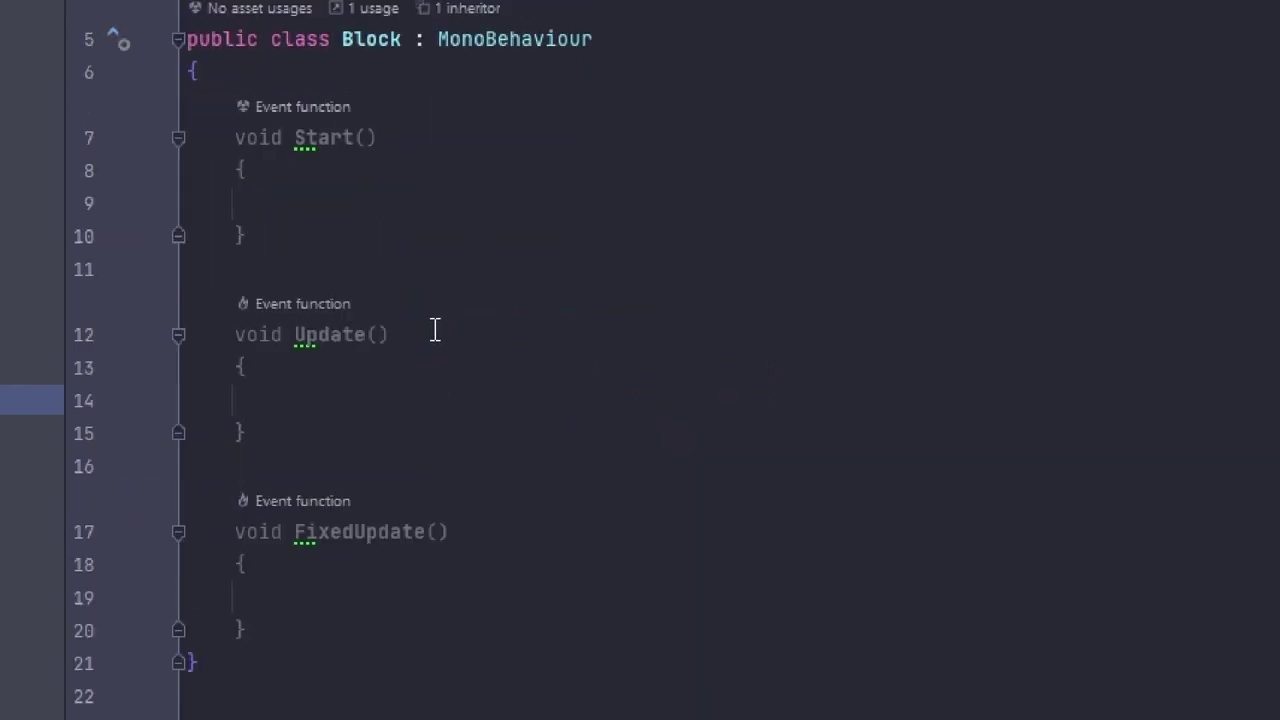
{"action": "left_click", "coordinate": [365, 68]}
{"action": "key", "text": "ctrl+v"}
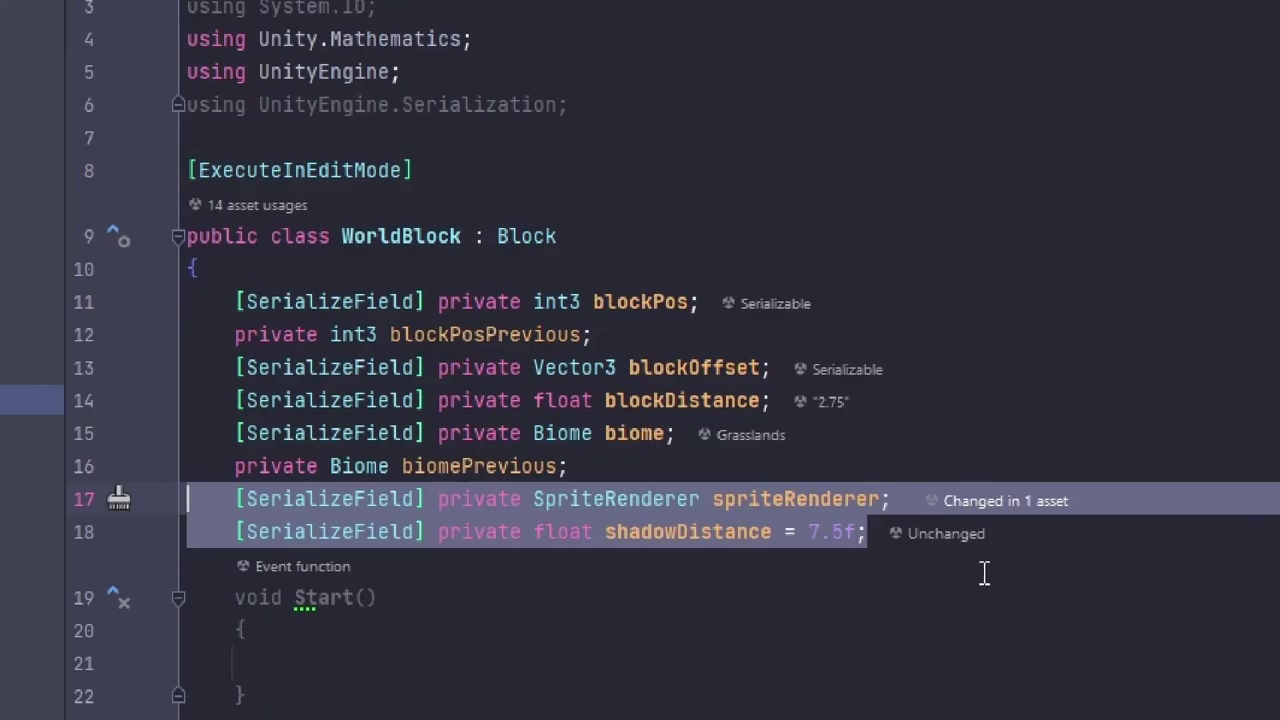
{"action": "key", "text": "BackSpace"}
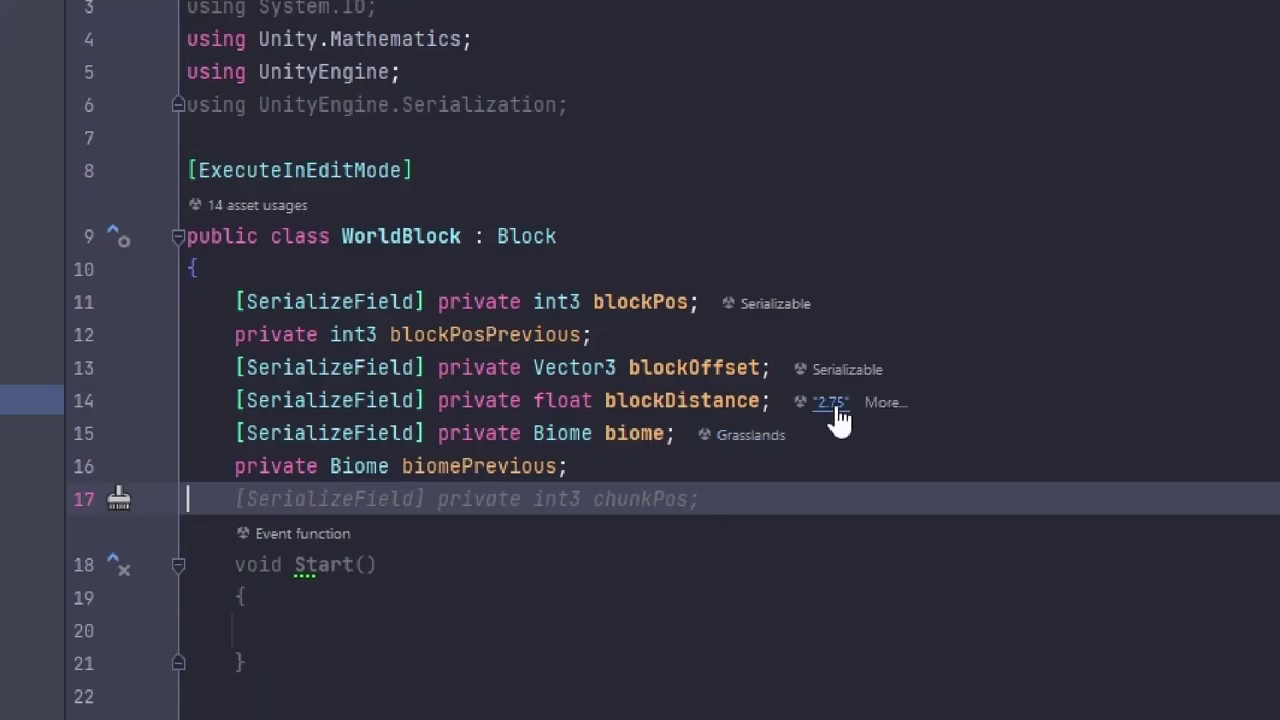
{"action": "left_click_drag", "start_coordinate": [980, 400], "coordinate": [185, 303]}
{"action": "key", "text": "ctrl+x"}
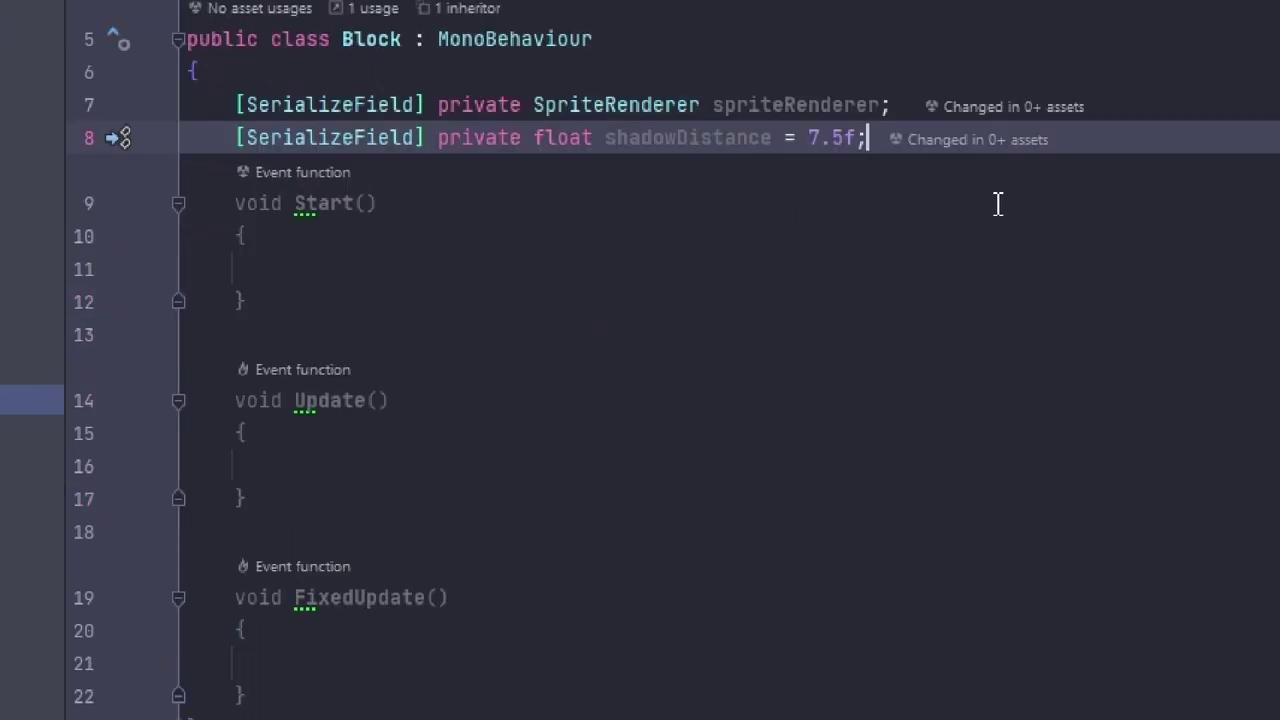
{"action": "left_click", "coordinate": [677, 76]}
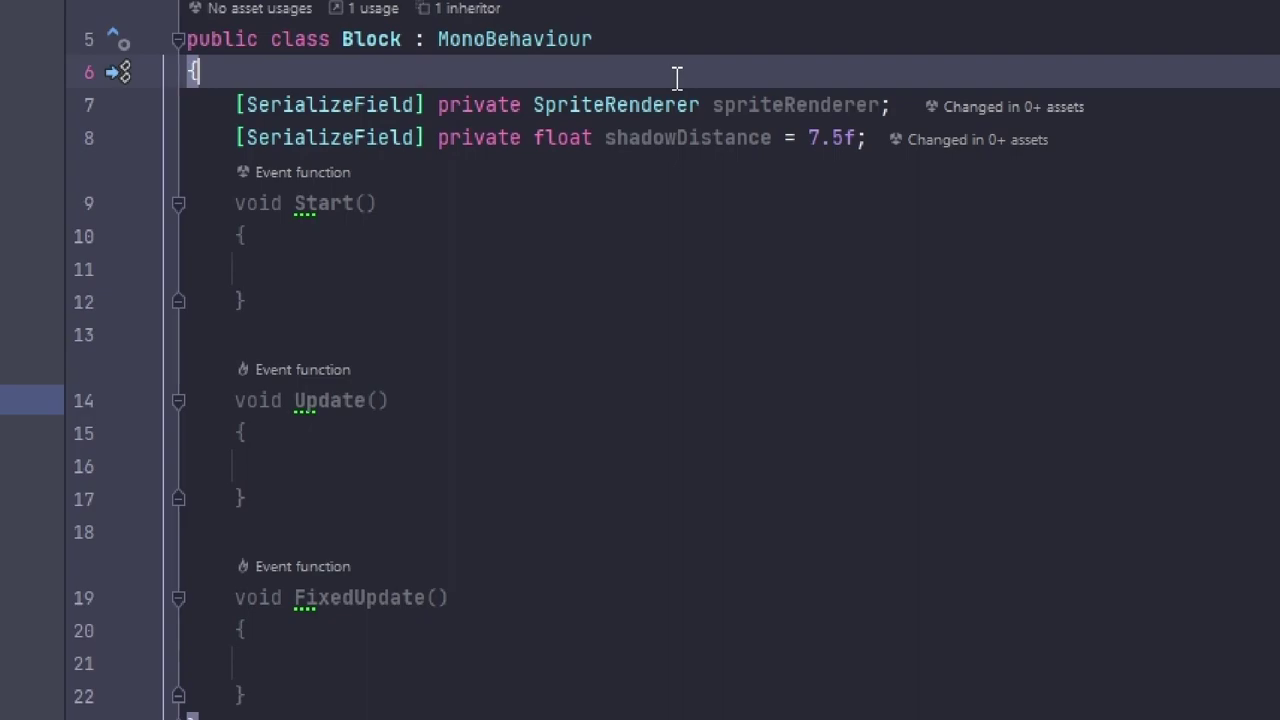
{"action": "key", "text": "Return"}
{"action": "key", "text": "ctrl+v"}
Step: Import the namespace for int3 in Block and go back to WorldBlock
{"action": "left_click", "coordinate": [354, 138]}
{"action": "right_click", "coordinate": [354, 138]}
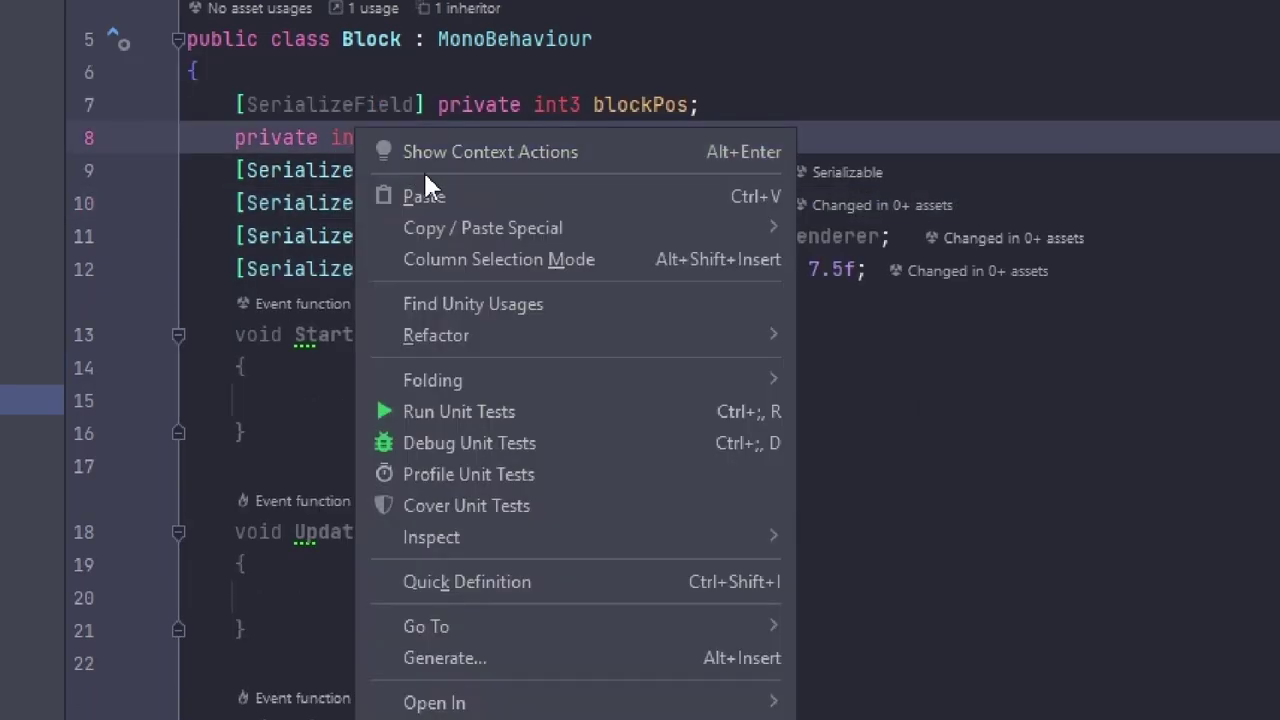
{"action": "left_click", "coordinate": [423, 149]}
{"action": "left_click", "coordinate": [334, 186]}
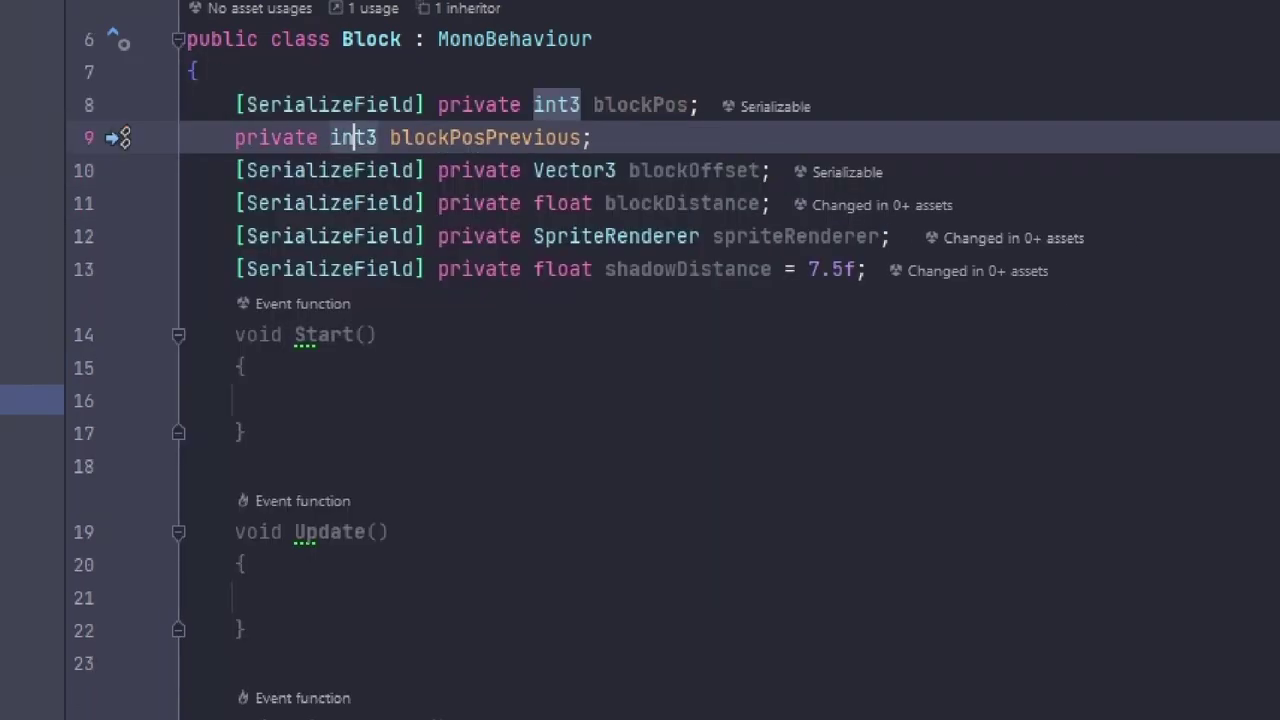
{"action": "left_click", "coordinate": [175, 5]}
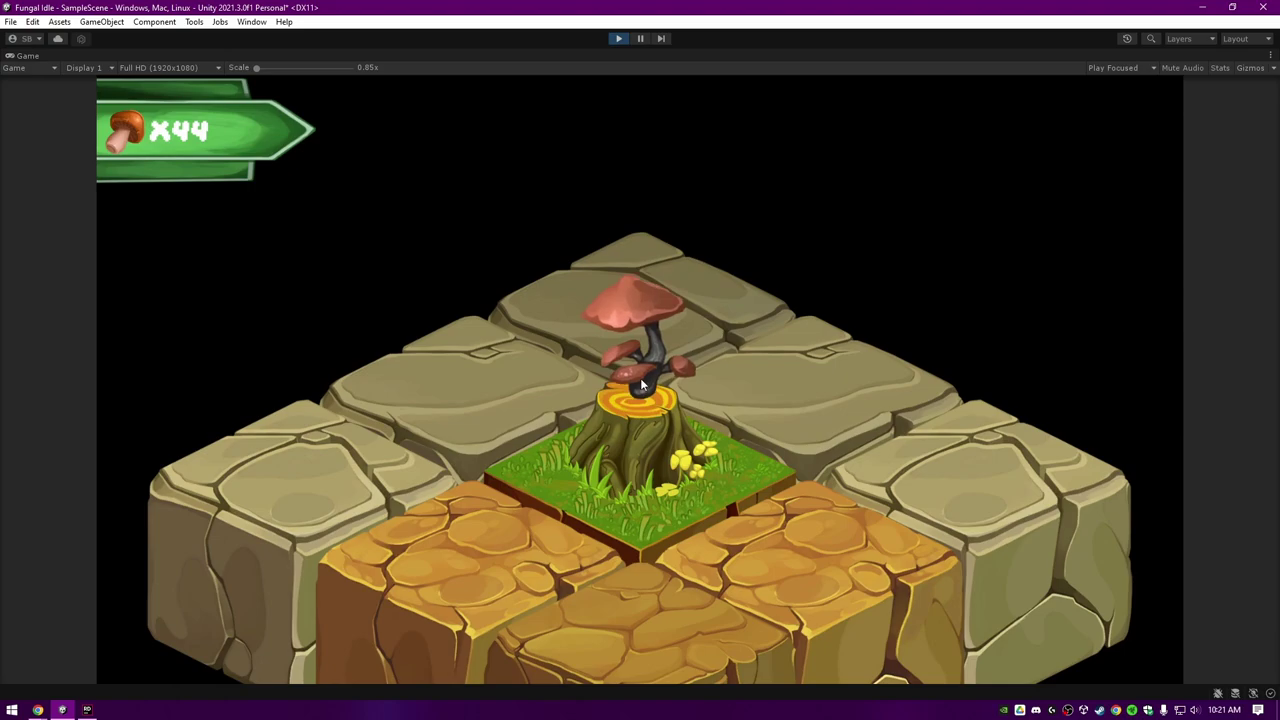
Step: Stop the game at X44 mushrooms and run the later stone-ringed farm build
{"action": "left_click", "coordinate": [618, 38]}
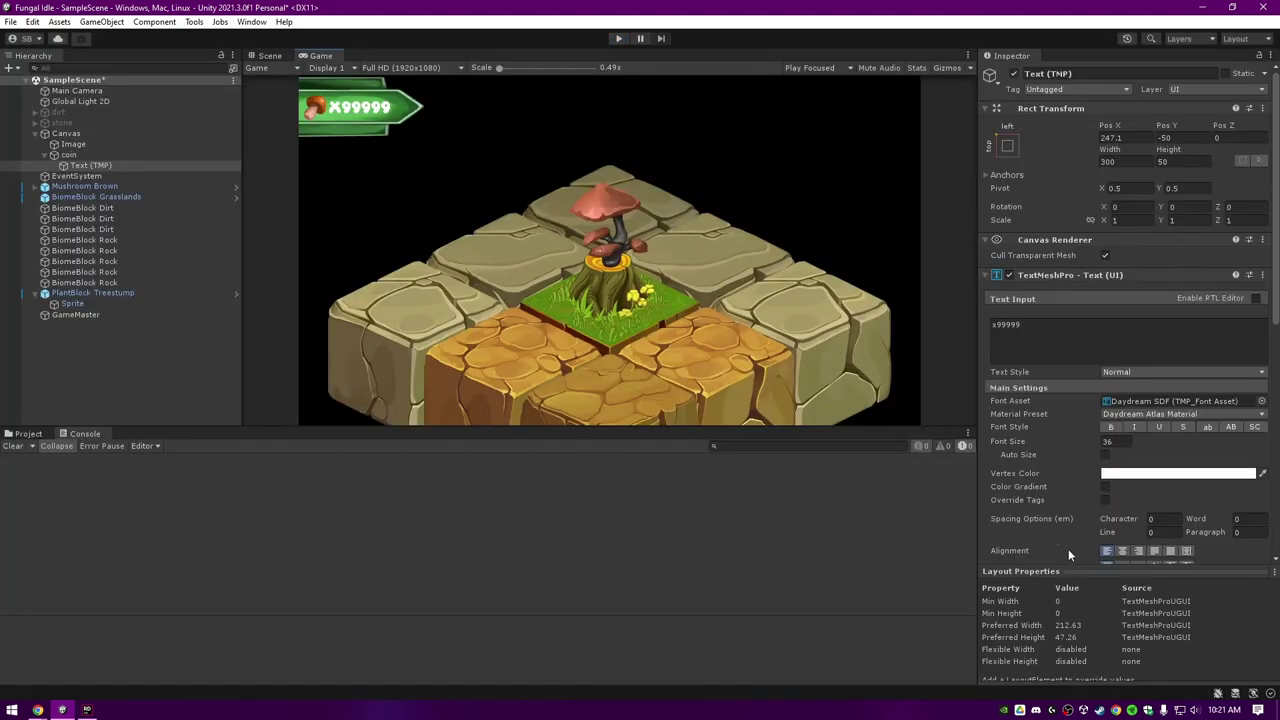
{"action": "right_click", "coordinate": [1068, 710]}
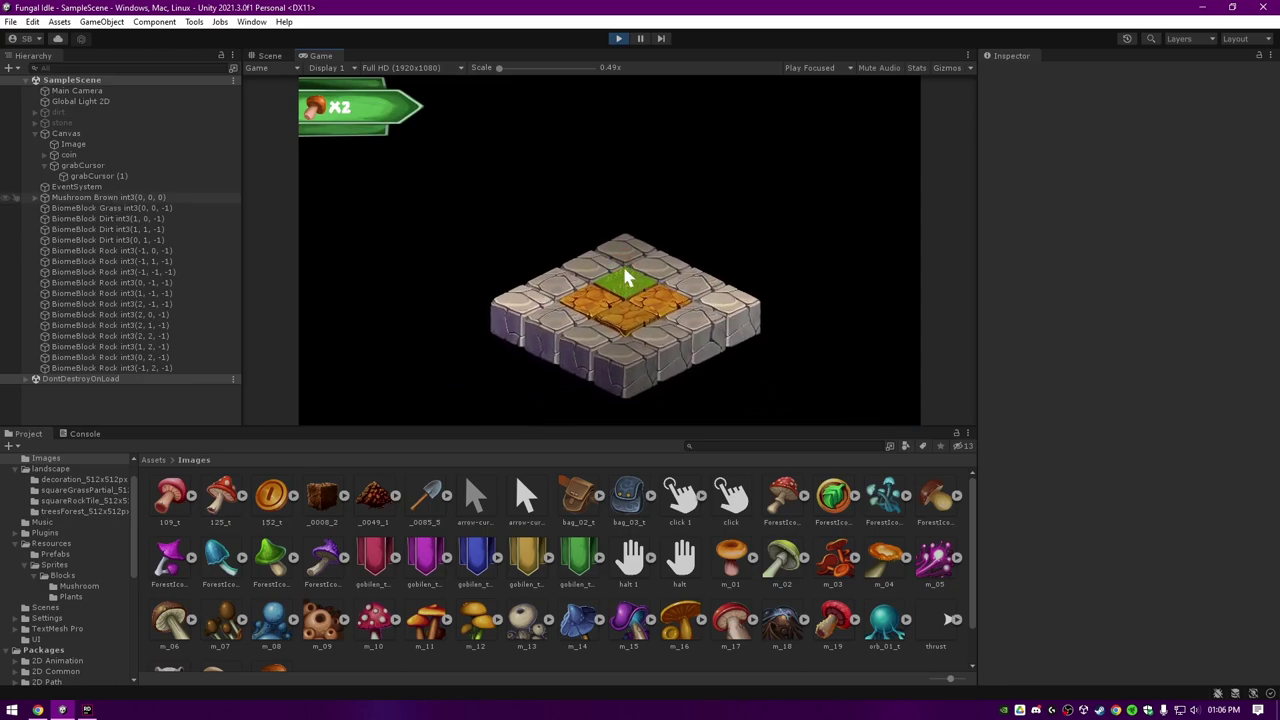
{"action": "right_click", "coordinate": [1068, 709]}
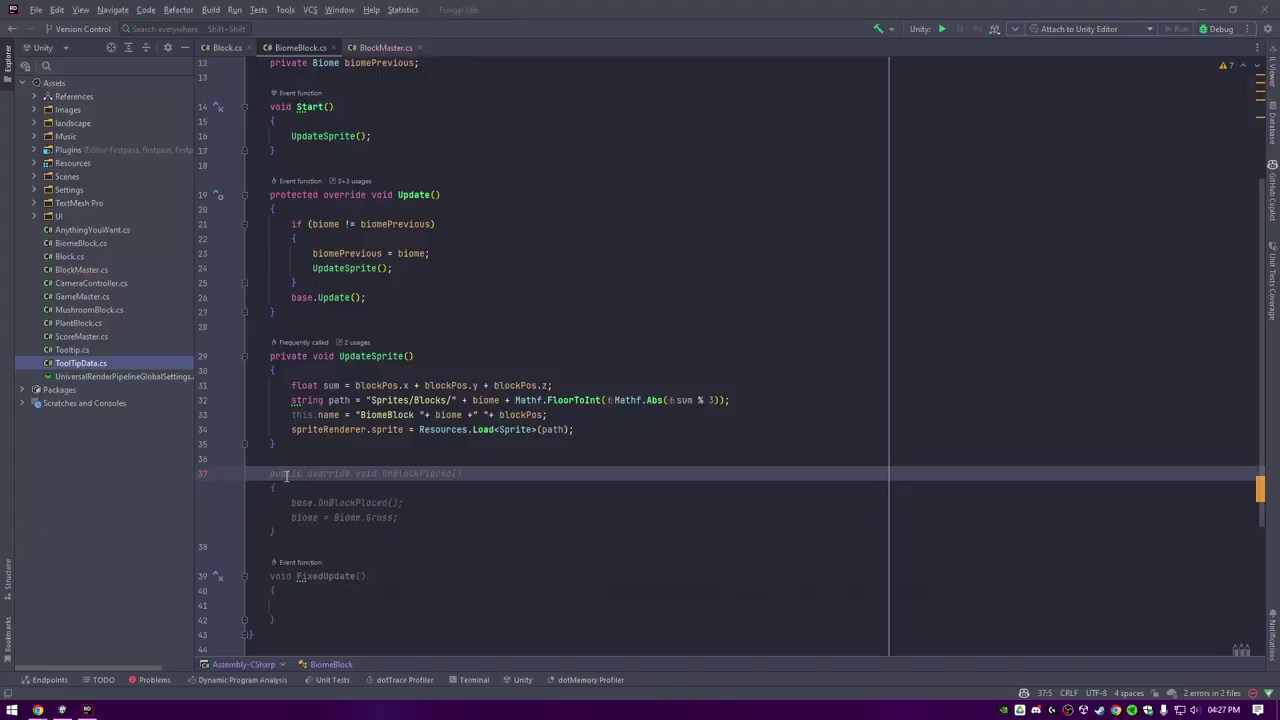
Step: Write a PlaceBlock(Vector3) method in BiomeBlock that sets blockPos, biome and biomePrevious
{"action": "type", "text": "public void PlaceBlock(Vector3"}
{"action": "key", "text": "Tab"}
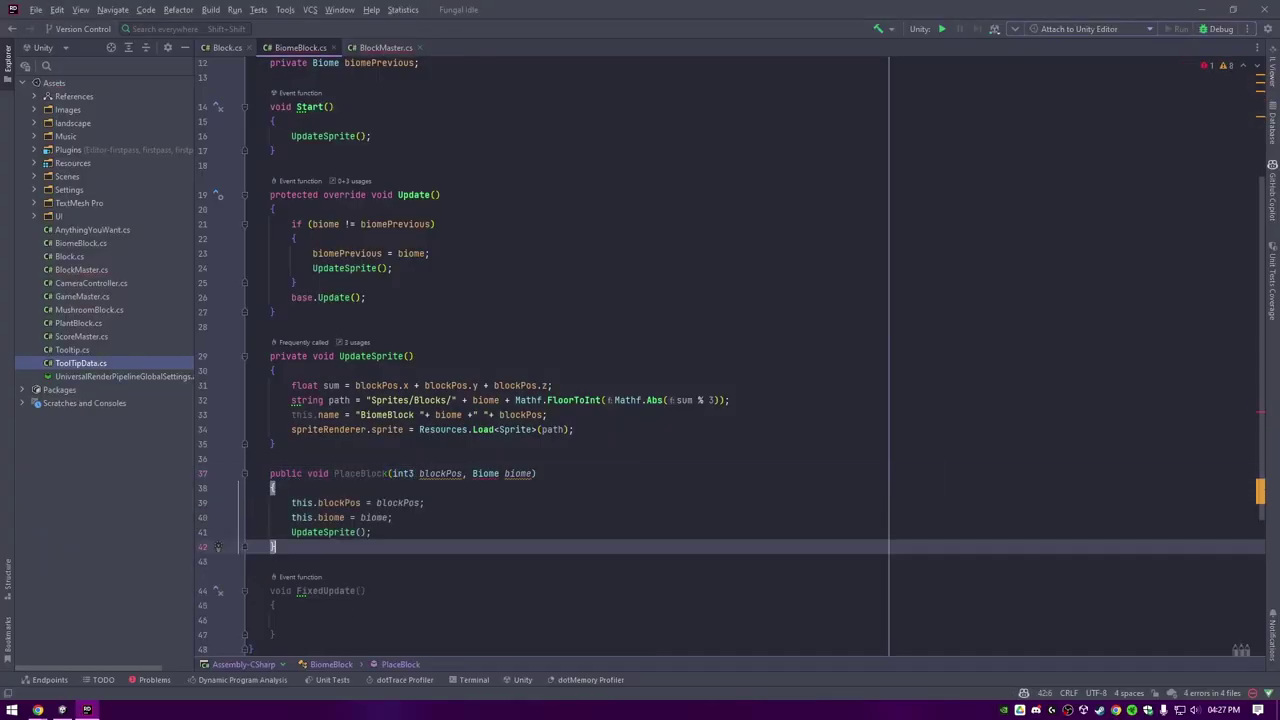
{"action": "left_click", "coordinate": [440, 517]}
{"action": "key", "text": "Return"}
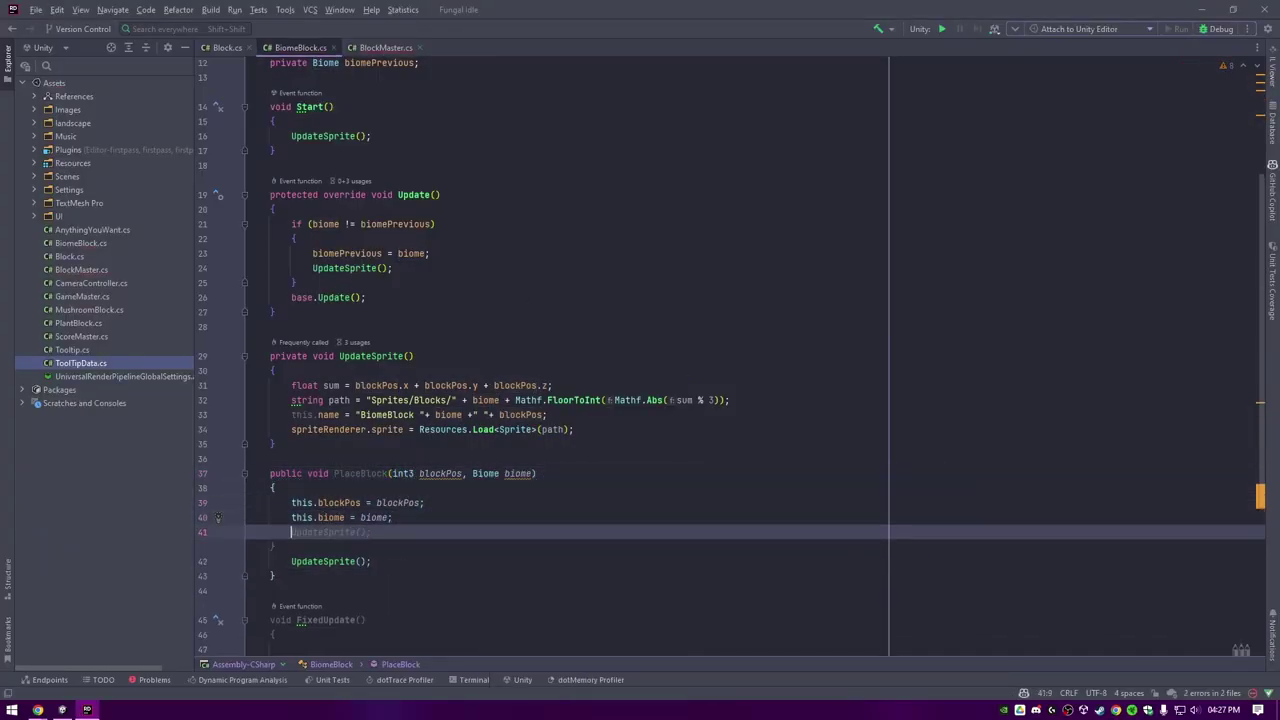
{"action": "key", "text": "Tab"}
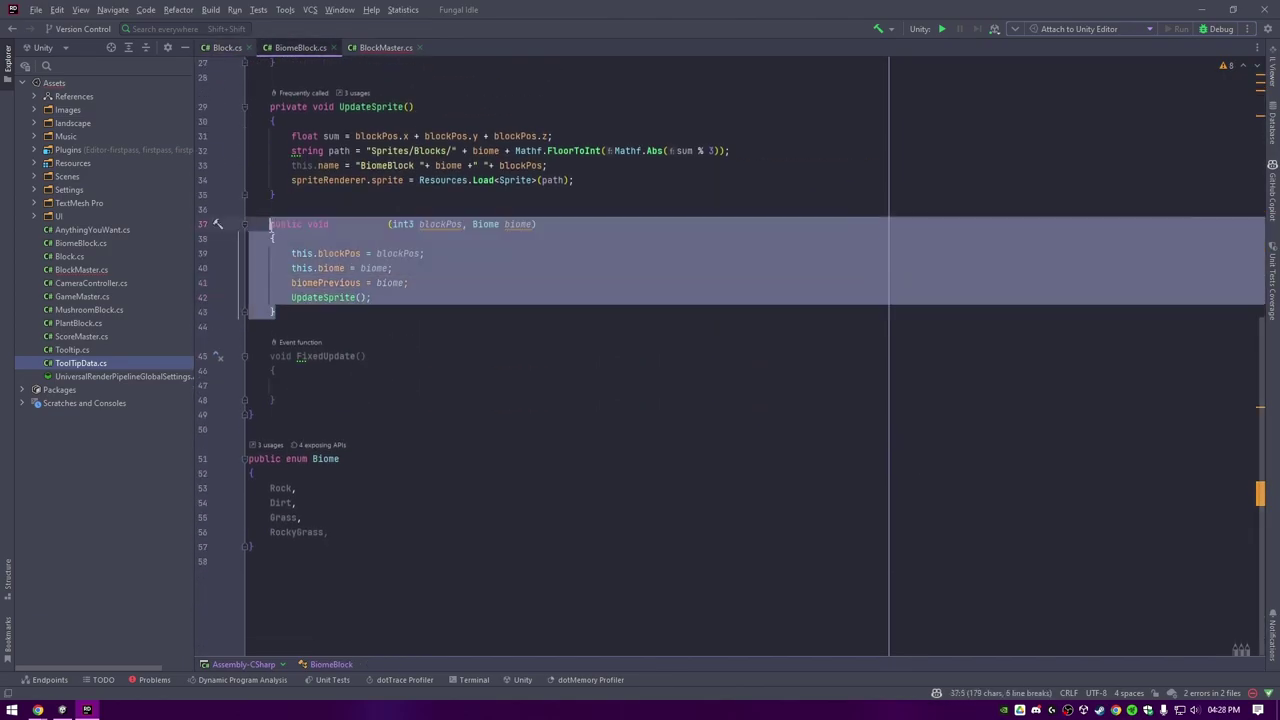
{"action": "left_click_drag", "start_coordinate": [248, 253], "coordinate": [424, 276]}
{"action": "type", "text": "b"}
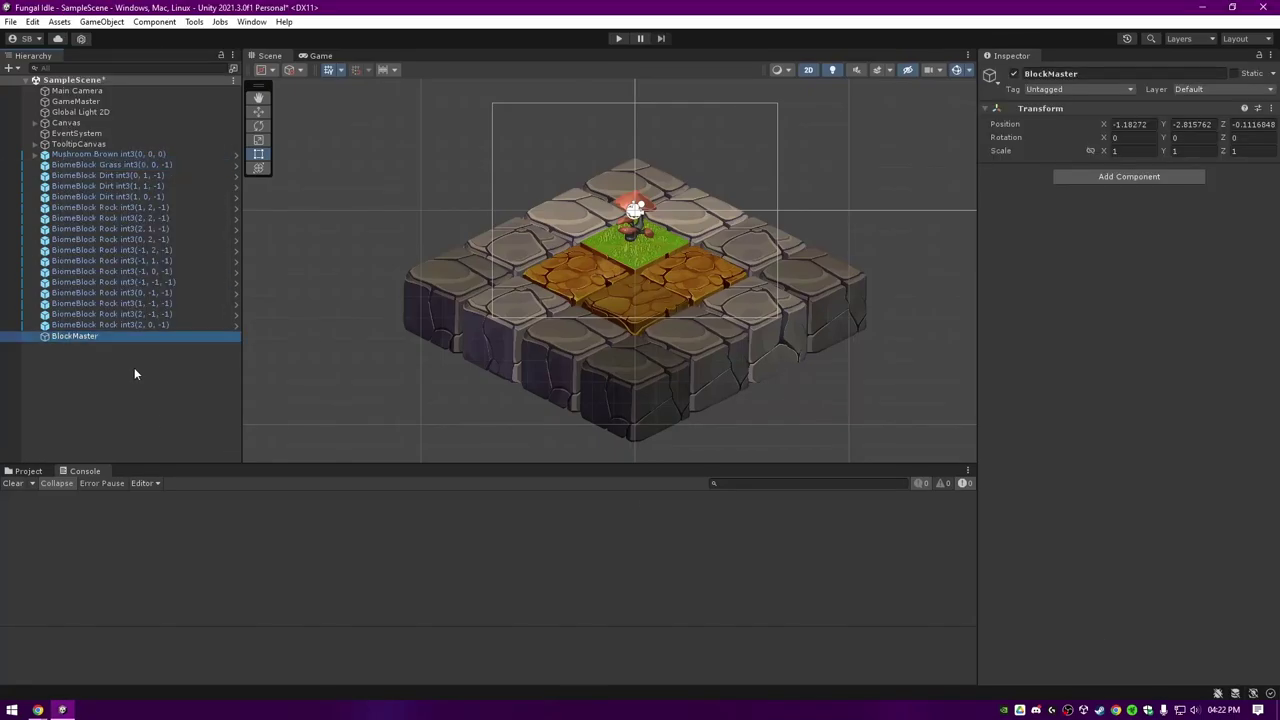
Step: Attach the BlockMaster script to the BlockMaster object
{"action": "left_click", "coordinate": [1129, 176]}
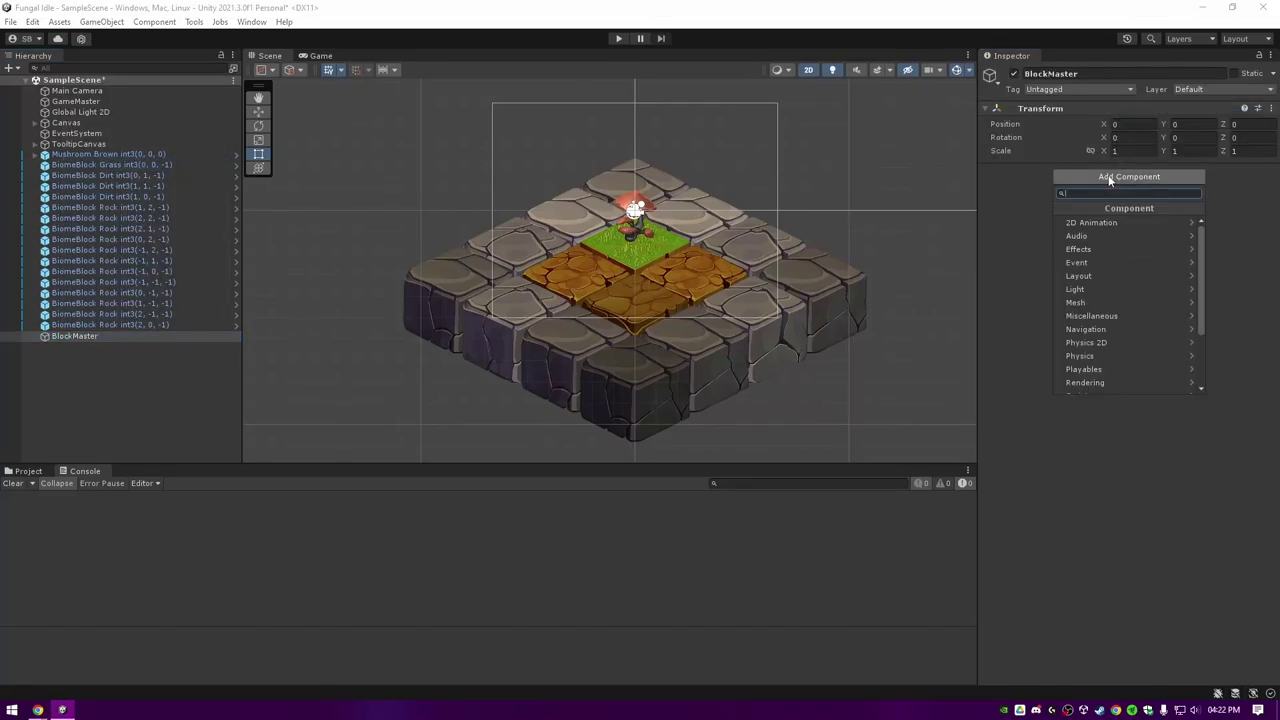
{"action": "type", "text": "blockmaster"}
{"action": "key", "text": "Return"}
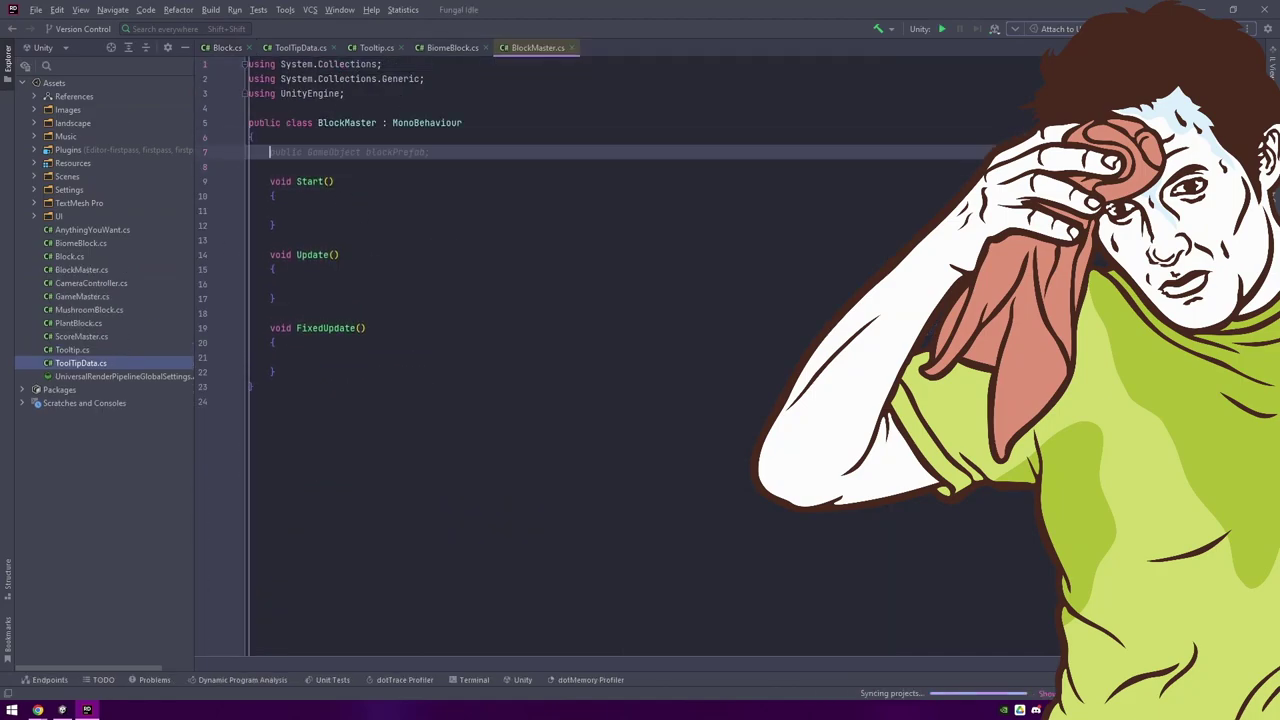
Step: Add a biomeBlocks array plus width = 10 and height = 10 fields below the prefab field
{"action": "left_click", "coordinate": [393, 152]}
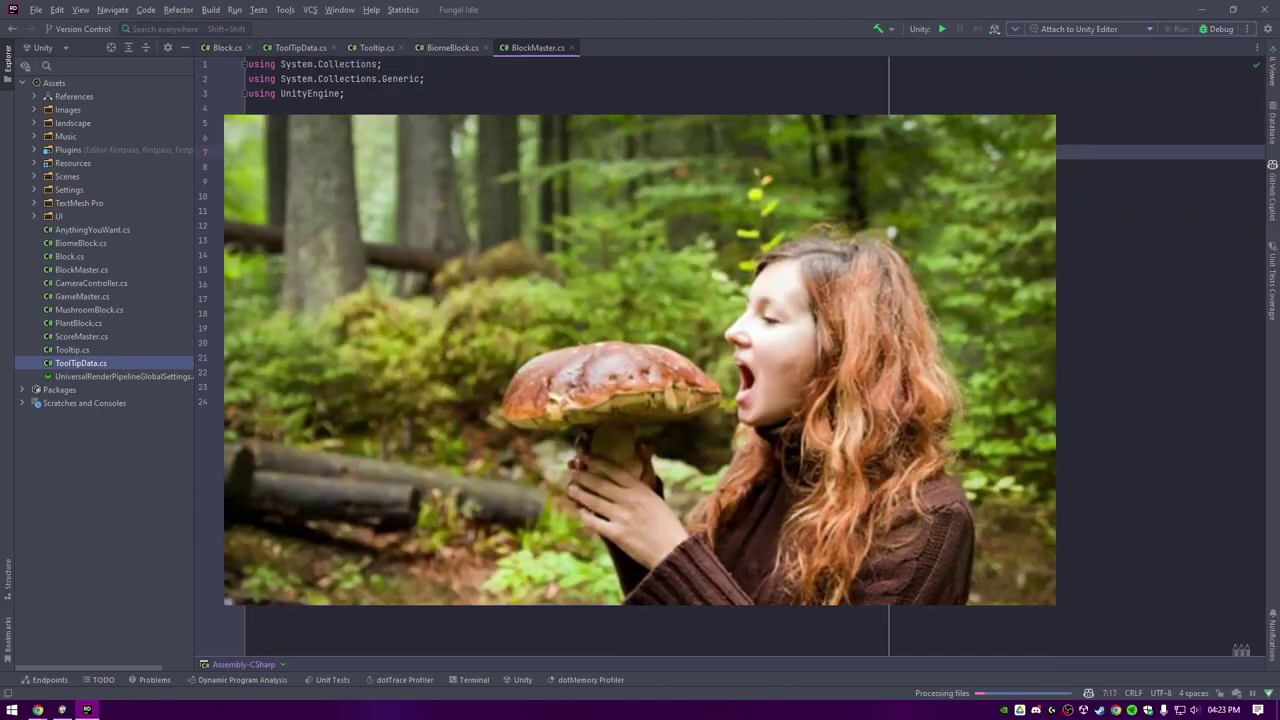
{"action": "key", "text": "End"}
{"action": "key", "text": "Return"}
{"action": "key", "text": "Tab"}
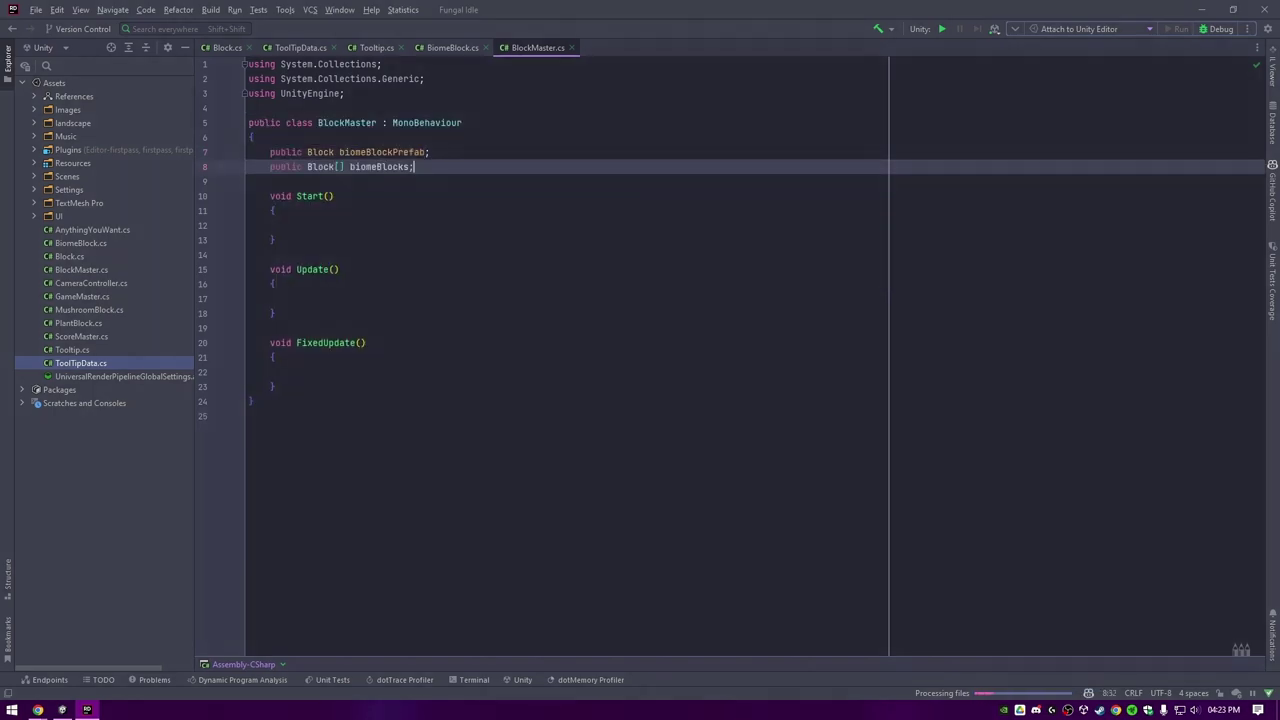
{"action": "key", "text": "Return"}
{"action": "key", "text": "Return"}
{"action": "type", "text": "public int width = 10;"}
{"action": "key", "text": "Return"}
{"action": "type", "text": "public int height = 10;"}
{"action": "key", "text": "Return"}
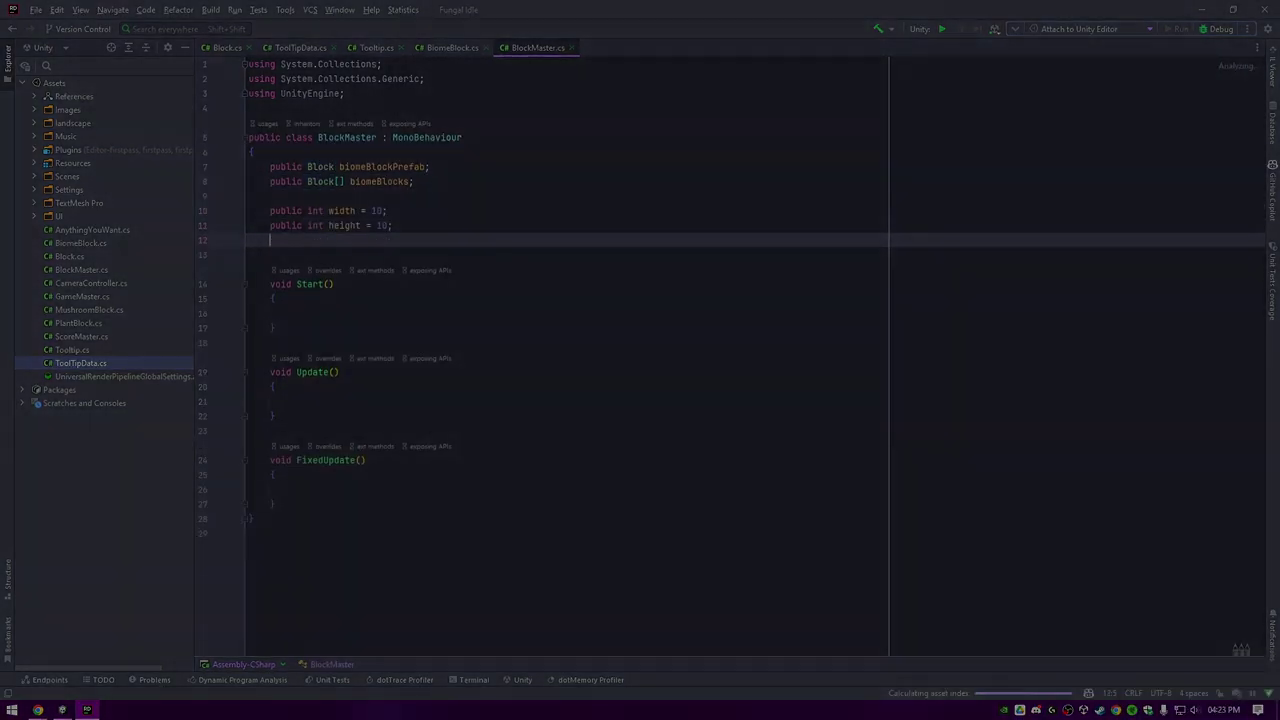
{"action": "left_click", "coordinate": [388, 211]}
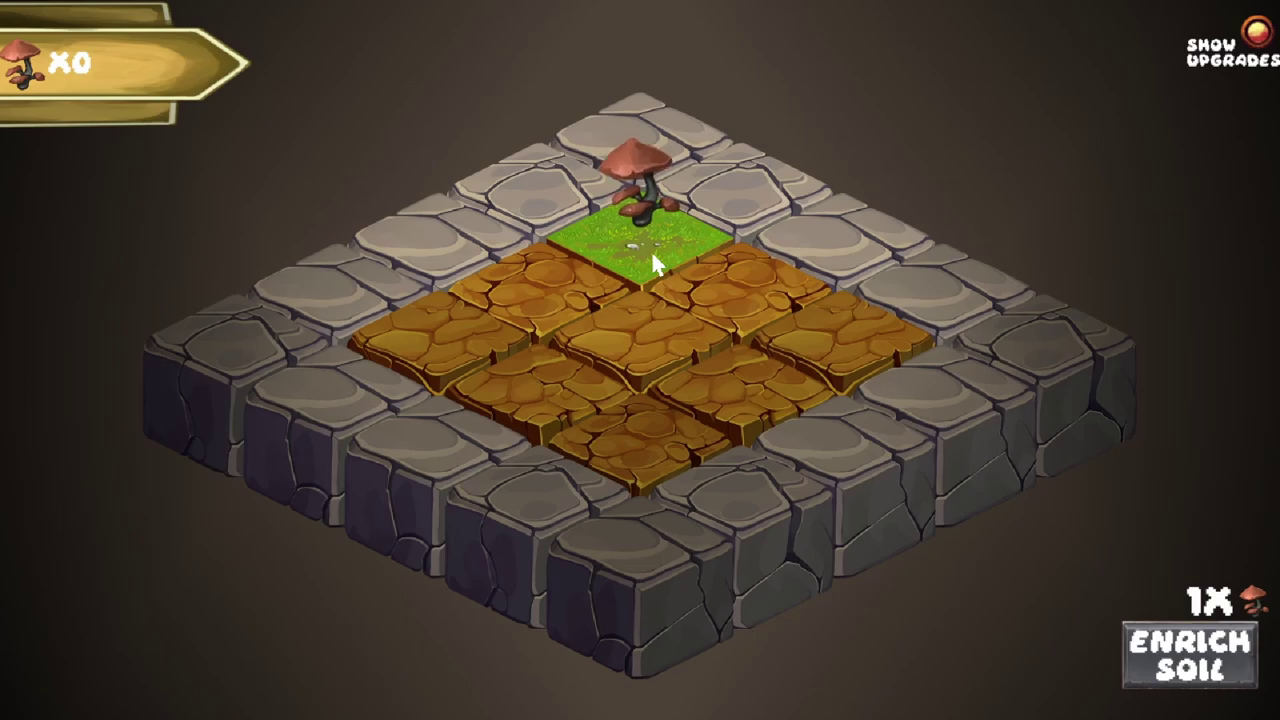
Step: Harvest ripe mushrooms, enrich two soil tiles into grass, and buy Auto Harvest
{"action": "left_click", "coordinate": [649, 199]}
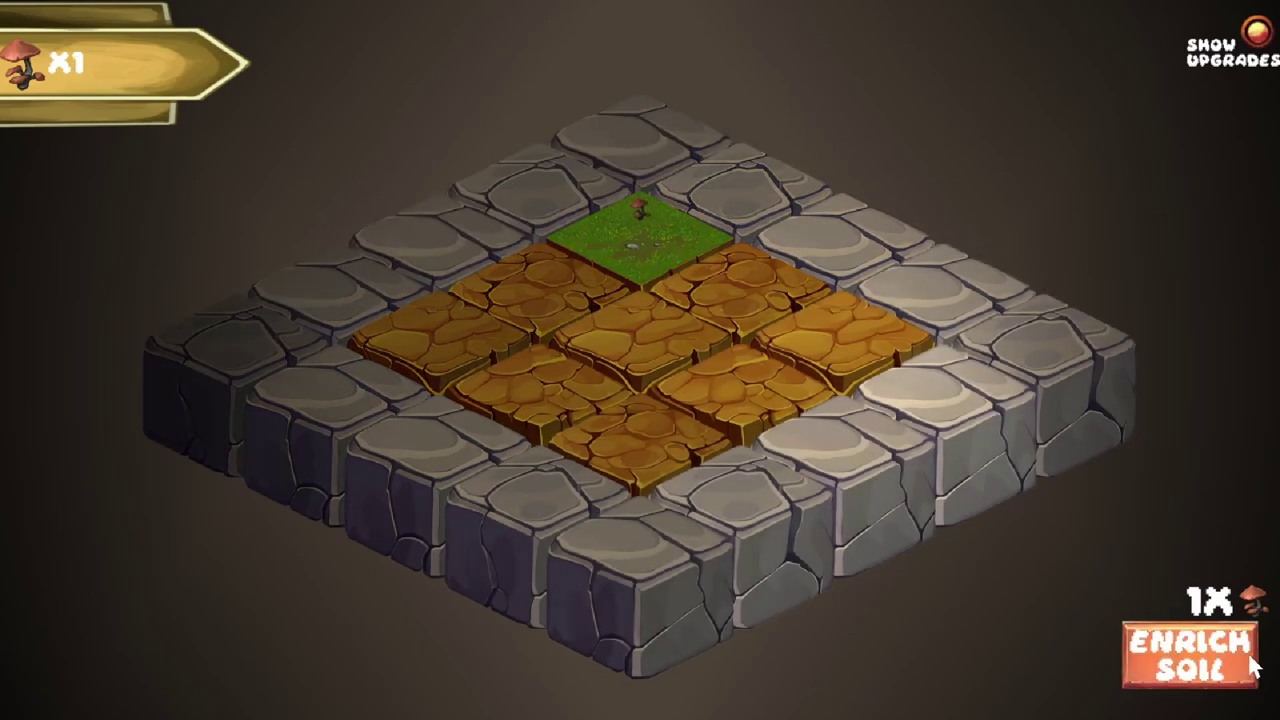
{"action": "left_click", "coordinate": [770, 295]}
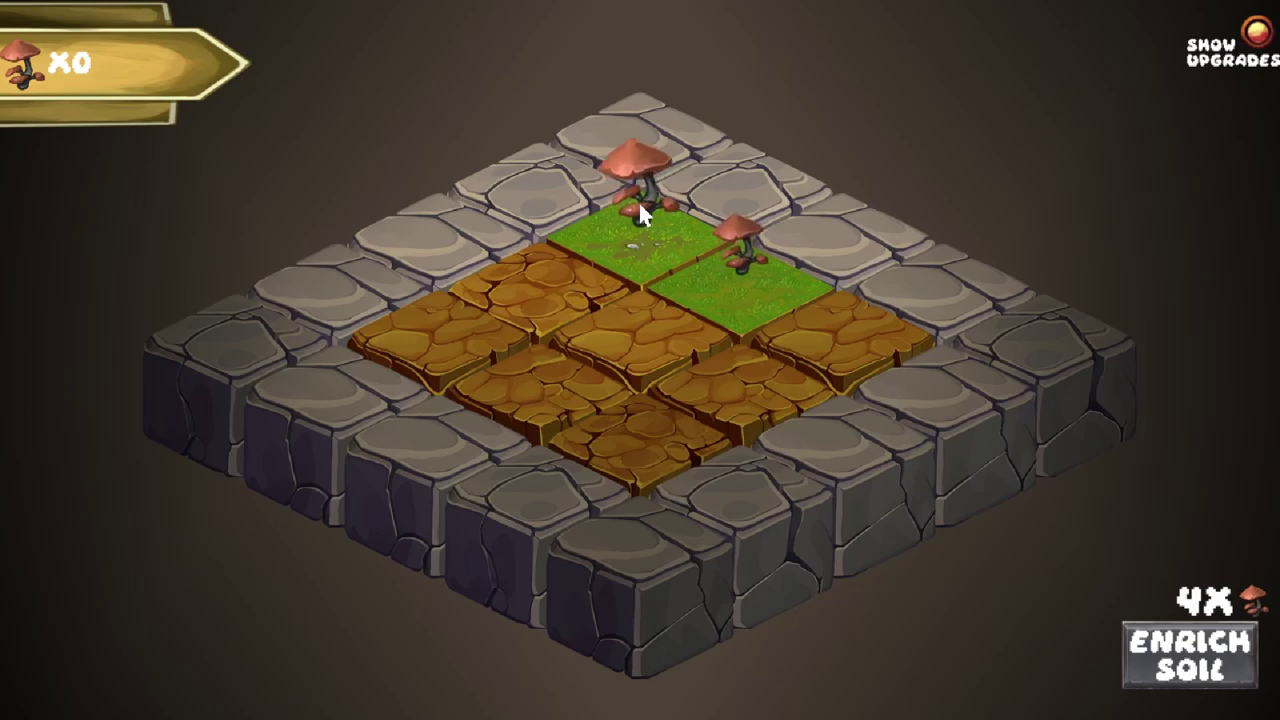
{"action": "left_click", "coordinate": [640, 206]}
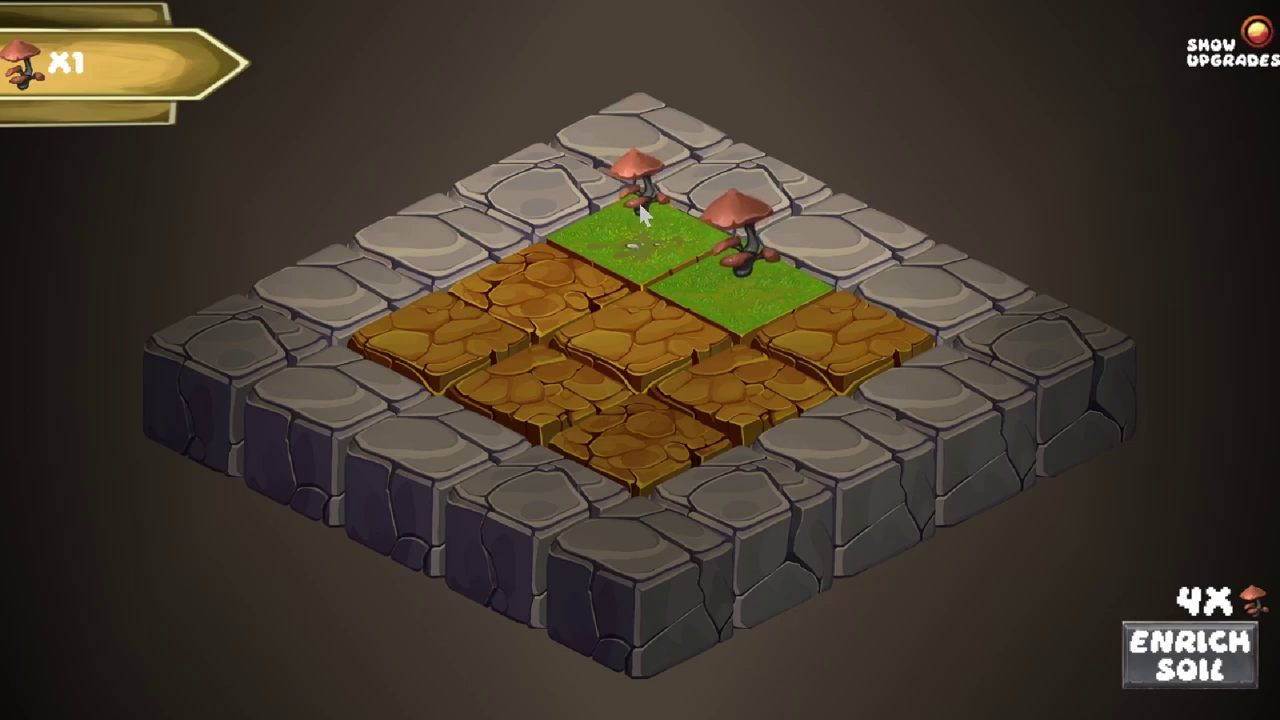
{"action": "left_click", "coordinate": [730, 232]}
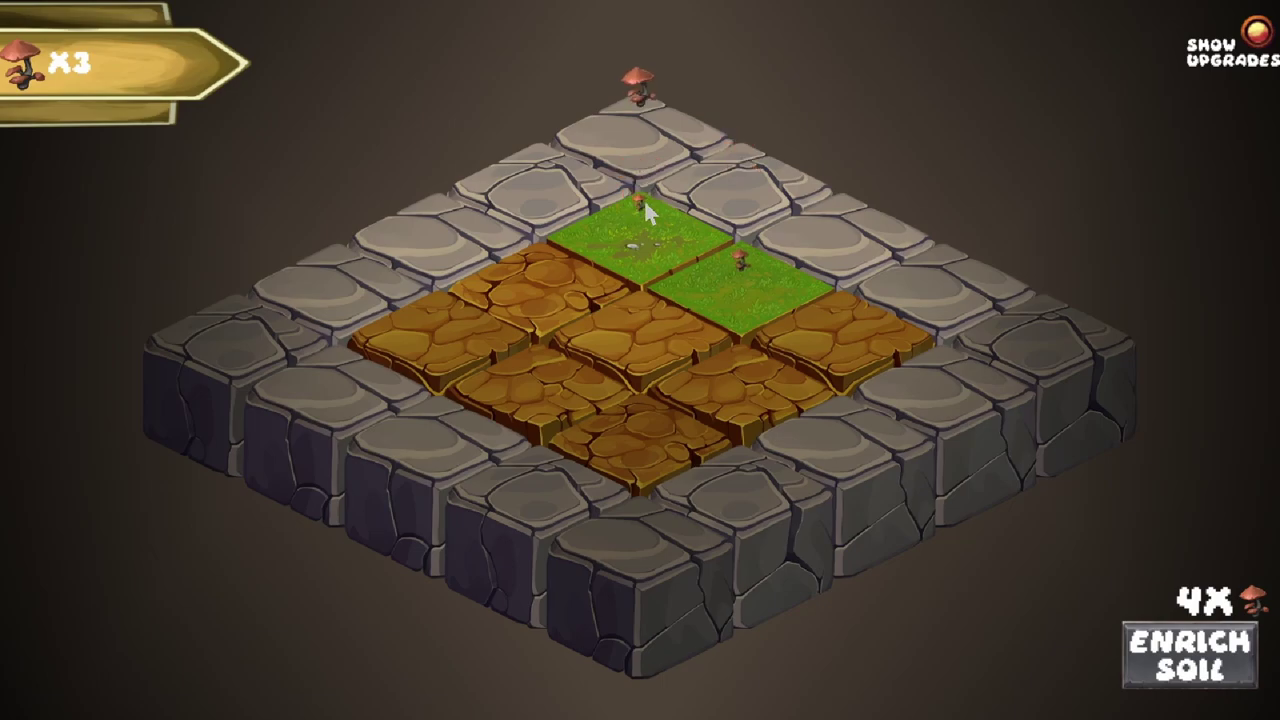
{"action": "left_click", "coordinate": [644, 205]}
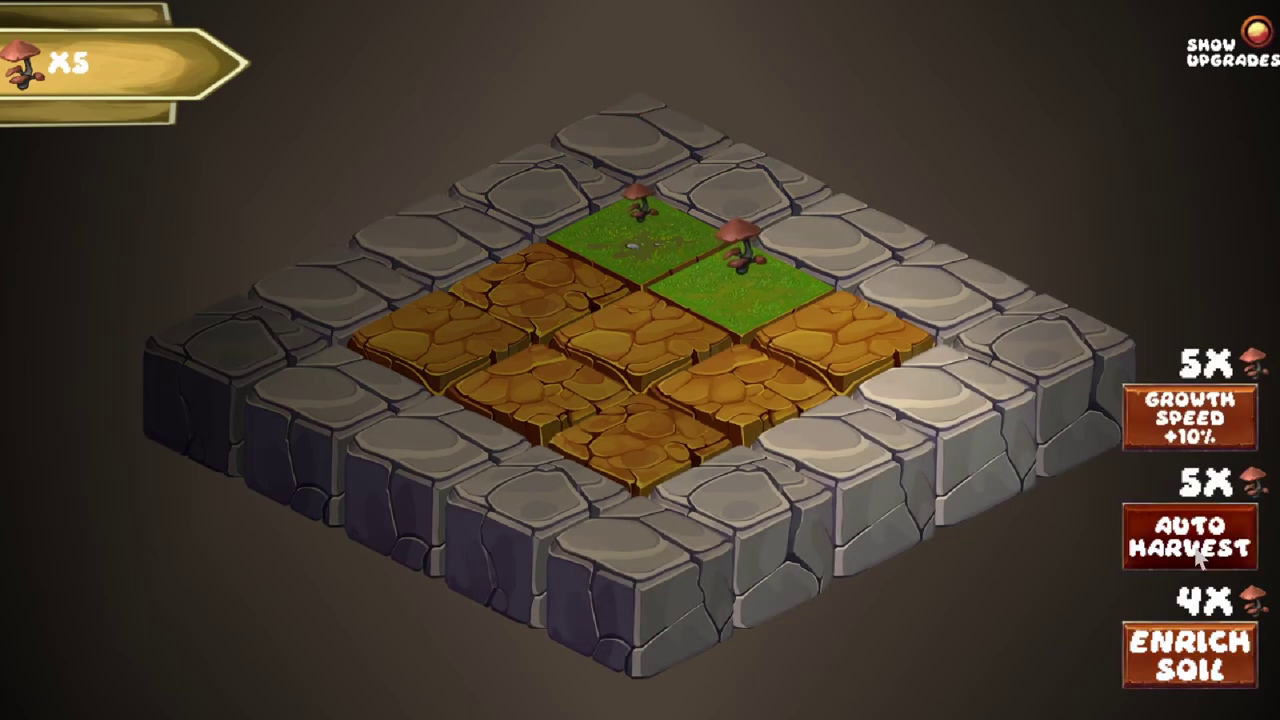
{"action": "left_click", "coordinate": [1197, 553]}
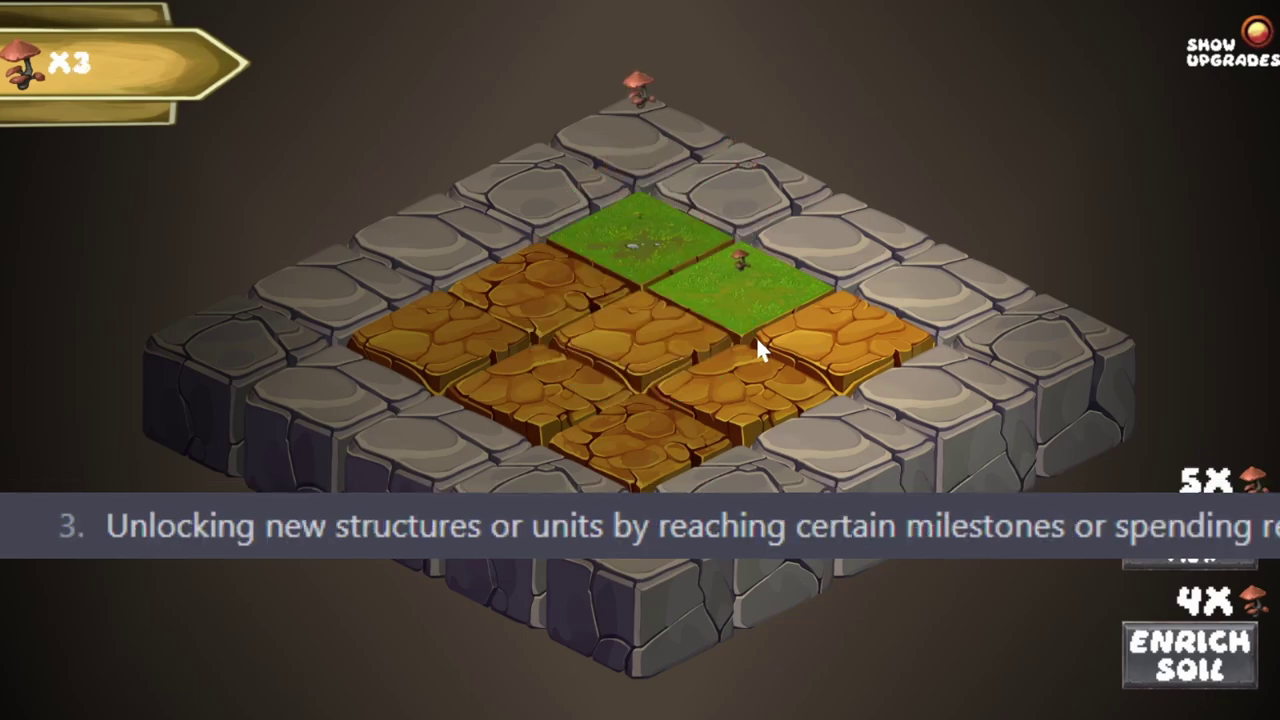
{"action": "left_click", "coordinate": [800, 345]}
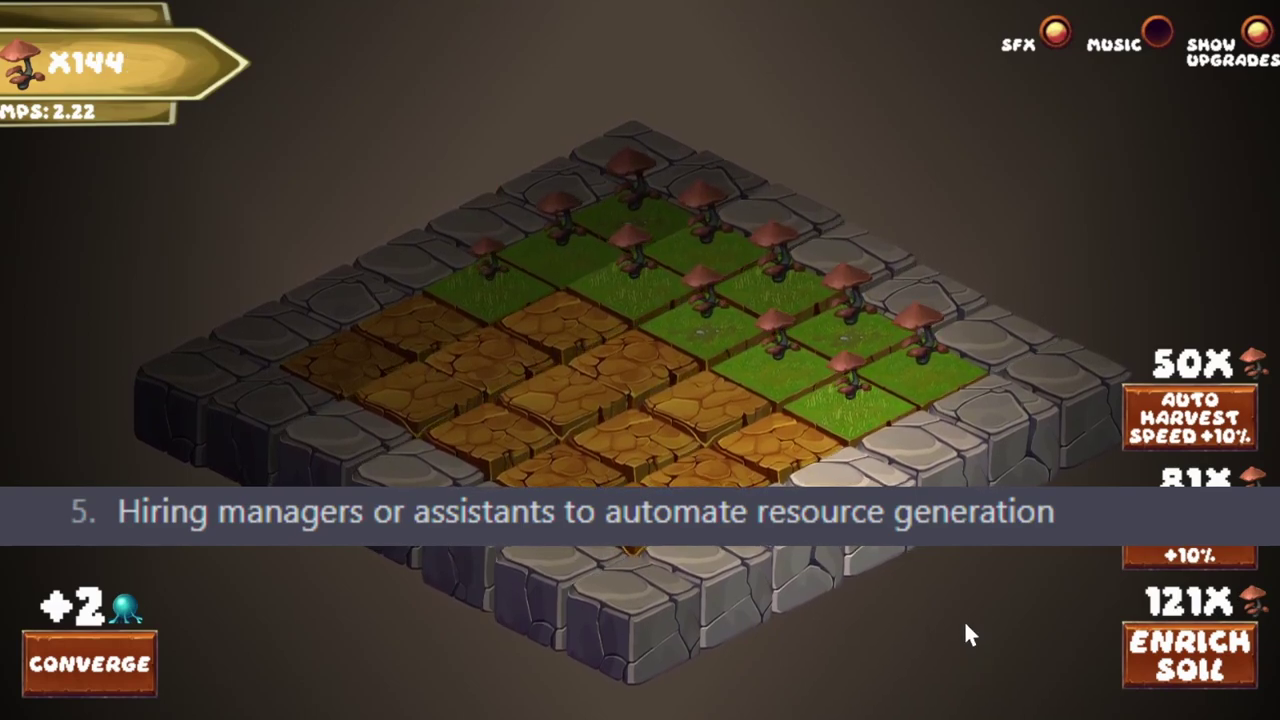
Step: Buy Enrich Soil, hide the upgrade list, and bring up the Converge prompt offering +2 spores
{"action": "left_click", "coordinate": [1190, 655]}
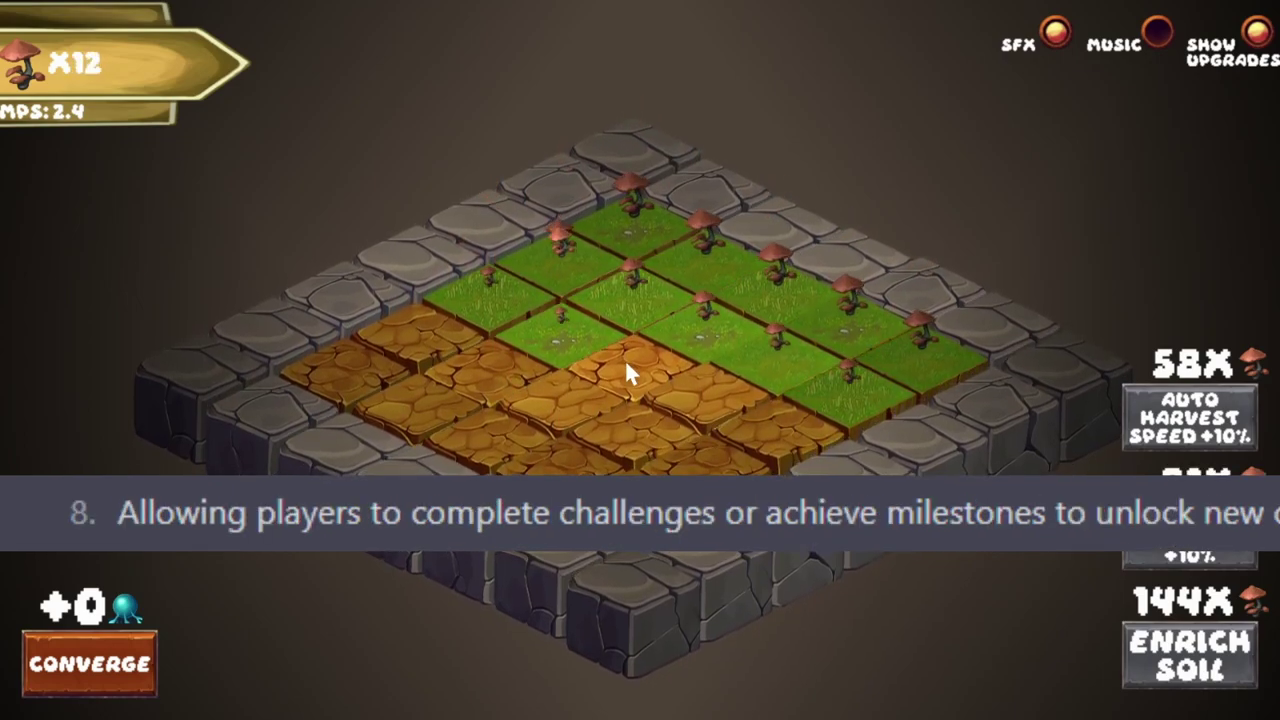
{"action": "key", "text": "alt+Tab"}
{"action": "key", "text": "Escape"}
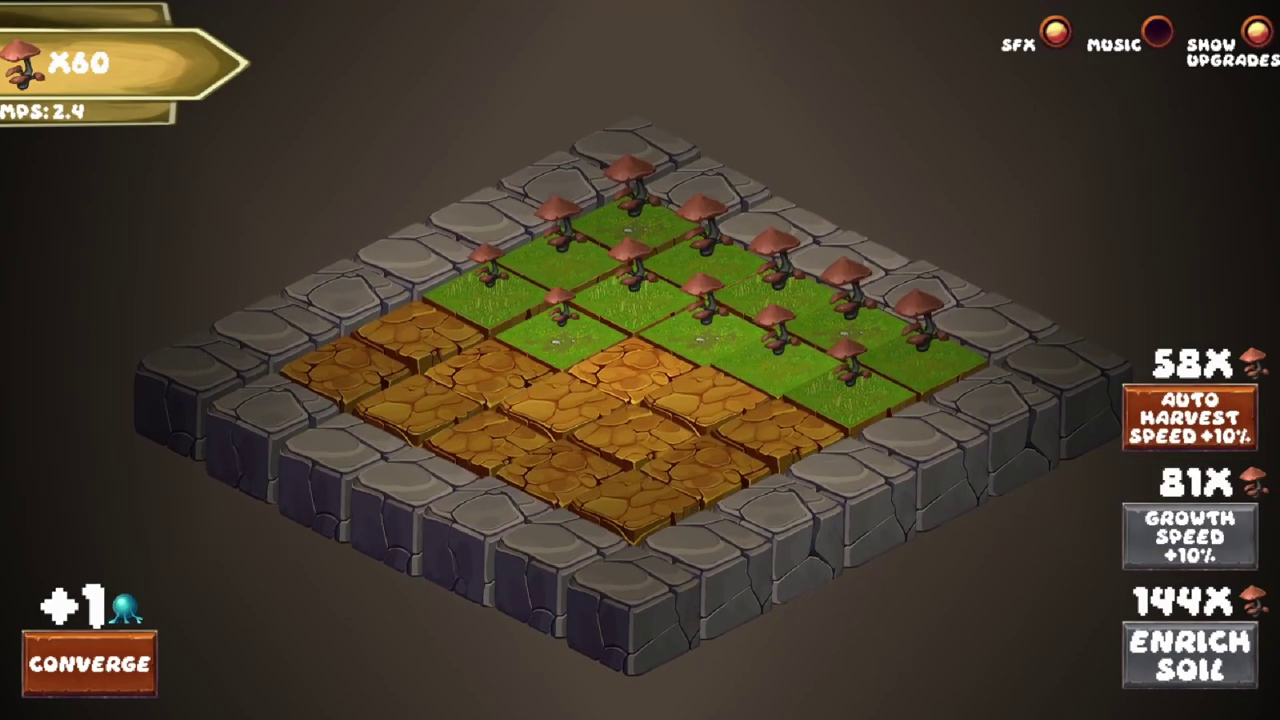
{"action": "left_click", "coordinate": [1256, 34]}
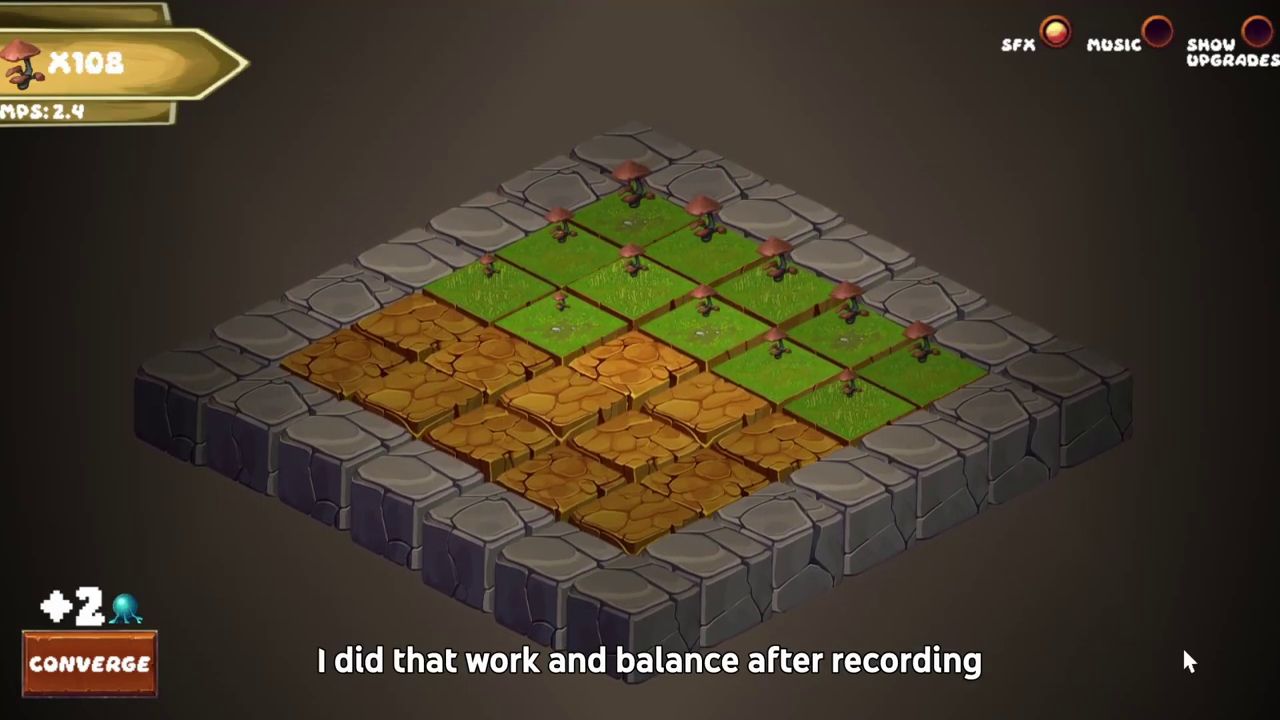
{"action": "left_click", "coordinate": [110, 665]}
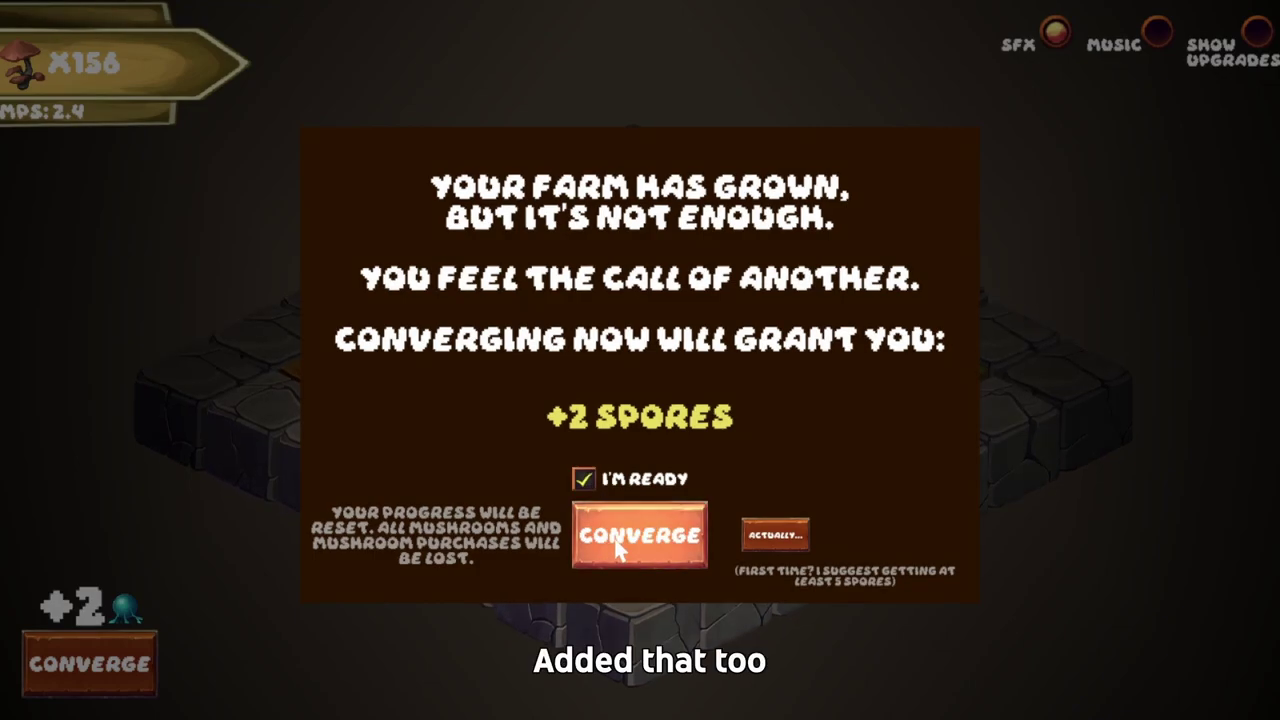
Step: Confirm converging for +2 spores, buy one Growth Speed +5% level, and return to the reset farm
{"action": "left_click", "coordinate": [617, 546]}
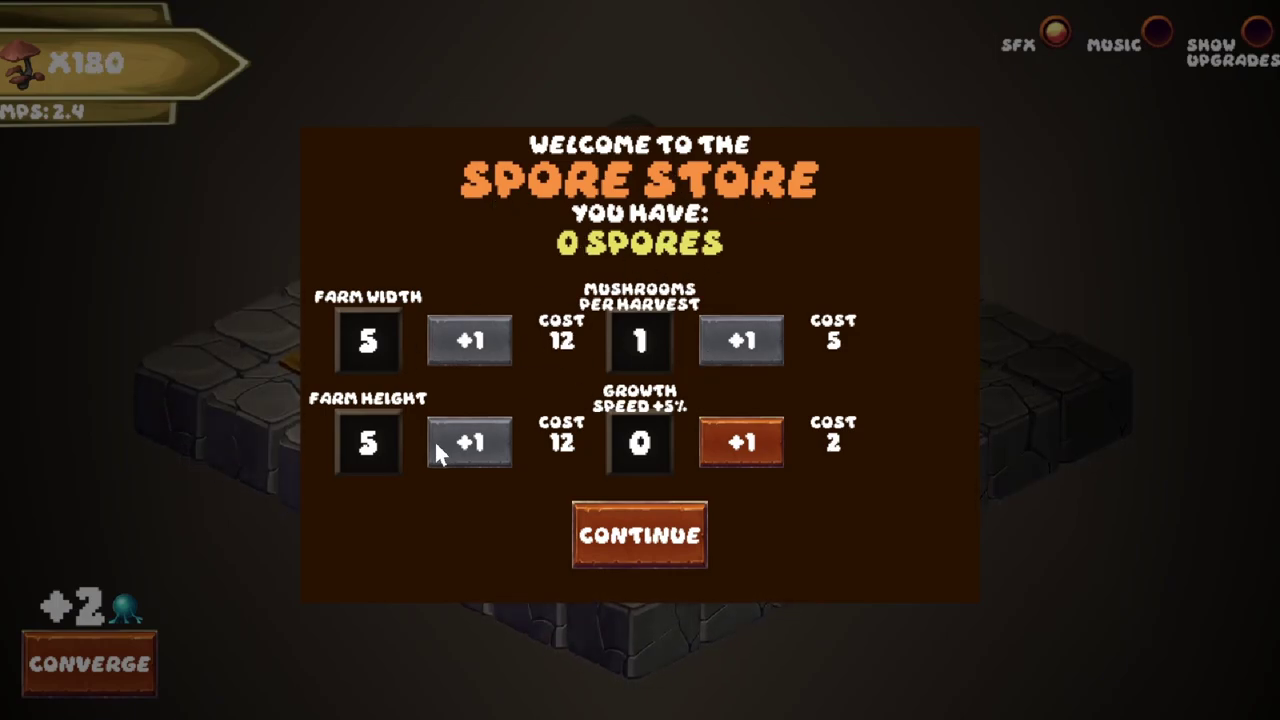
{"action": "left_click", "coordinate": [740, 452]}
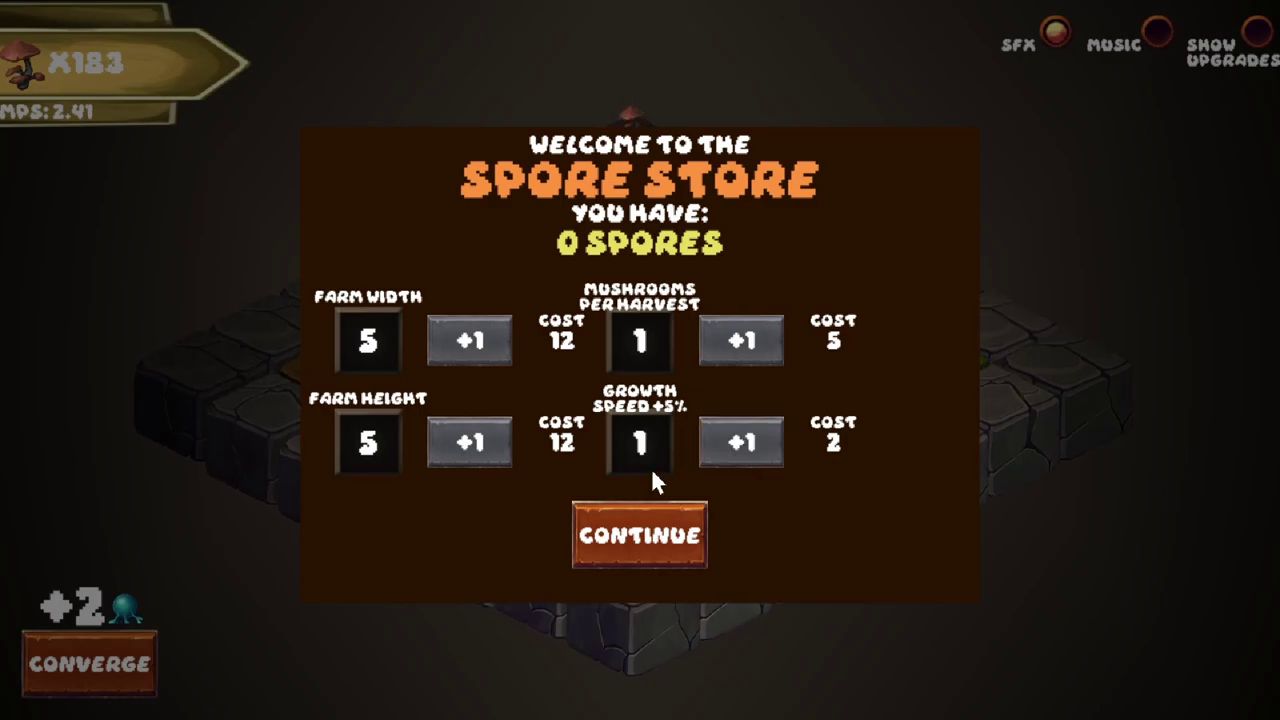
{"action": "left_click", "coordinate": [640, 535]}
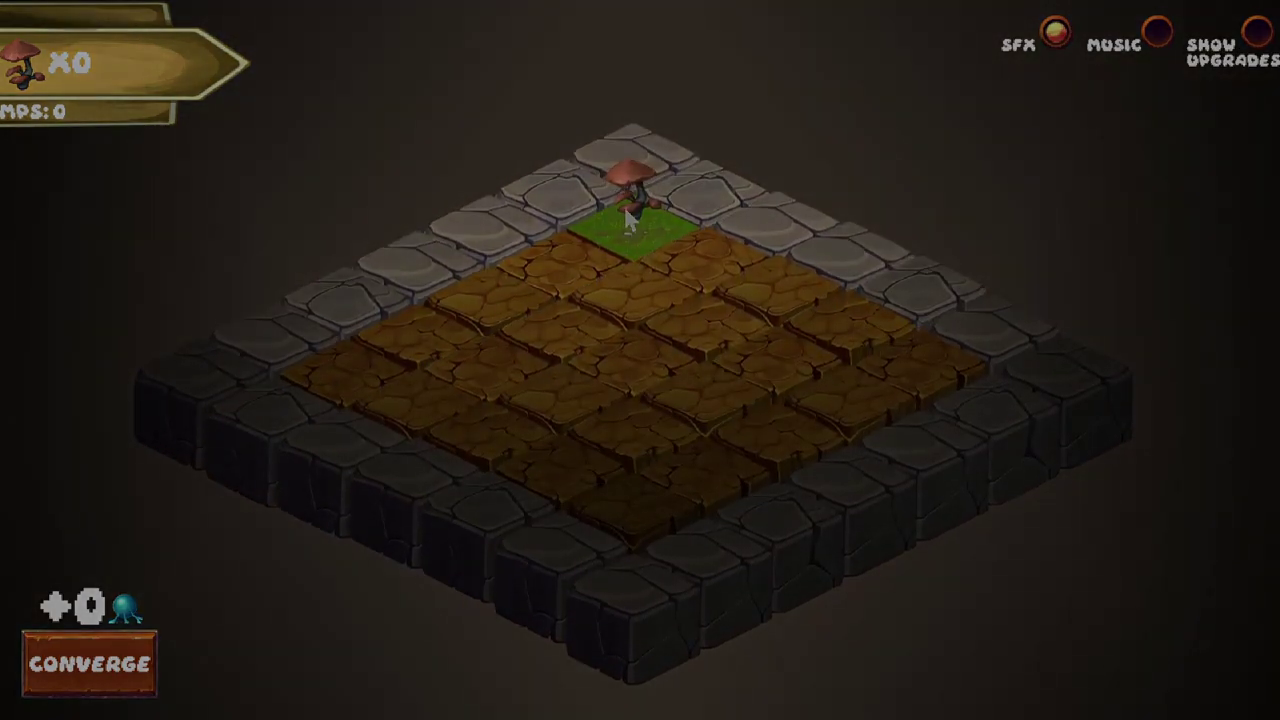
Step: Harvest the grown mushroom on the reset farm's single grass tile
{"action": "left_click", "coordinate": [626, 205]}
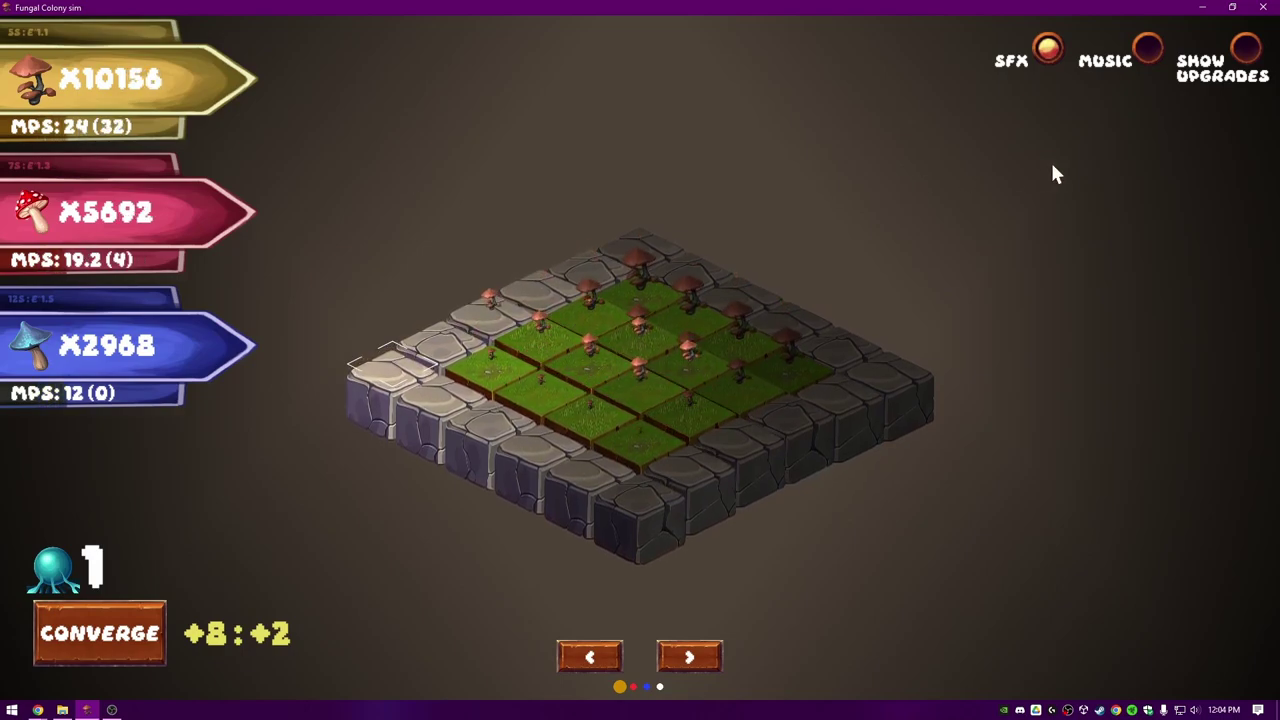
{"action": "mouse_move", "coordinate": [10, 131]}
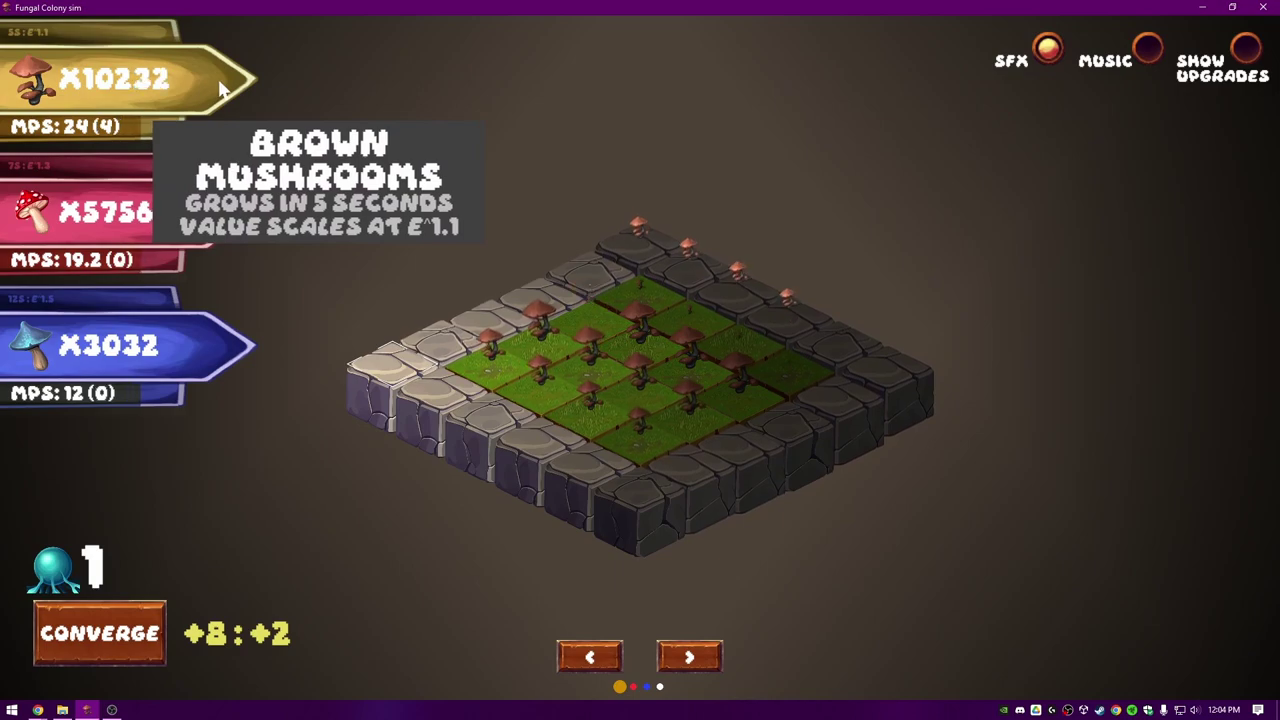
{"action": "mouse_move", "coordinate": [166, 221]}
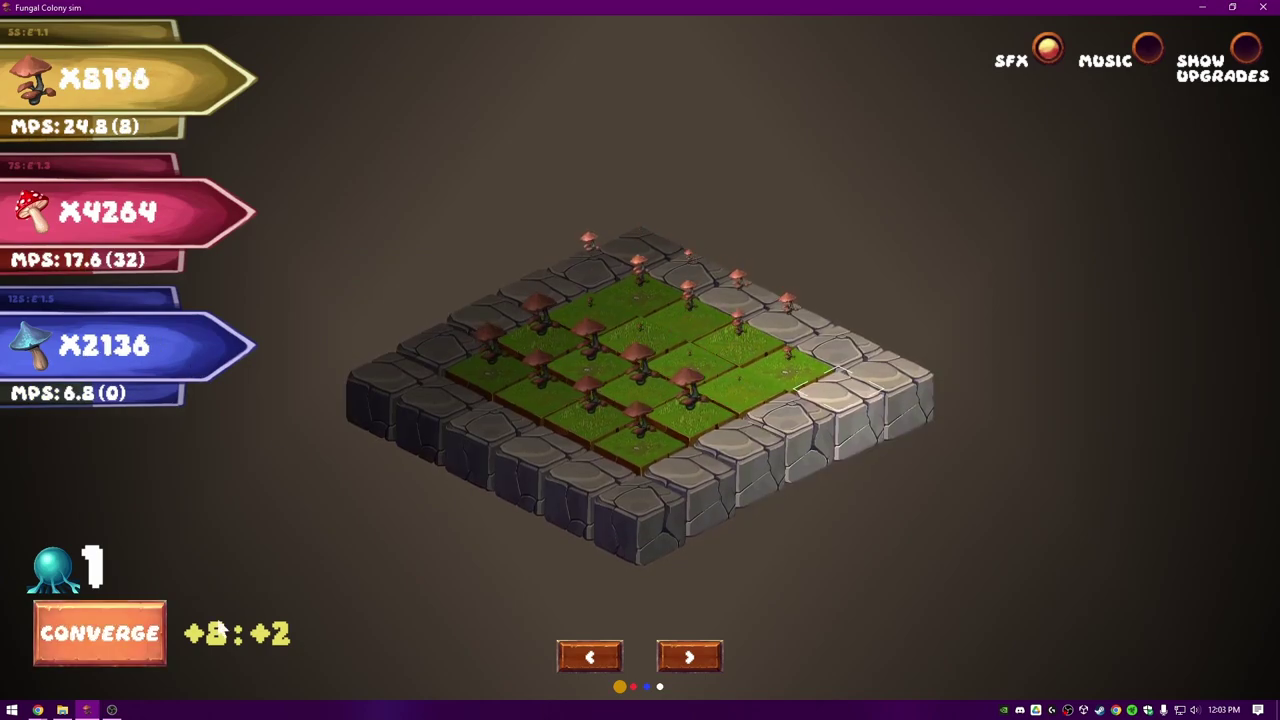
{"action": "left_click", "coordinate": [682, 668]}
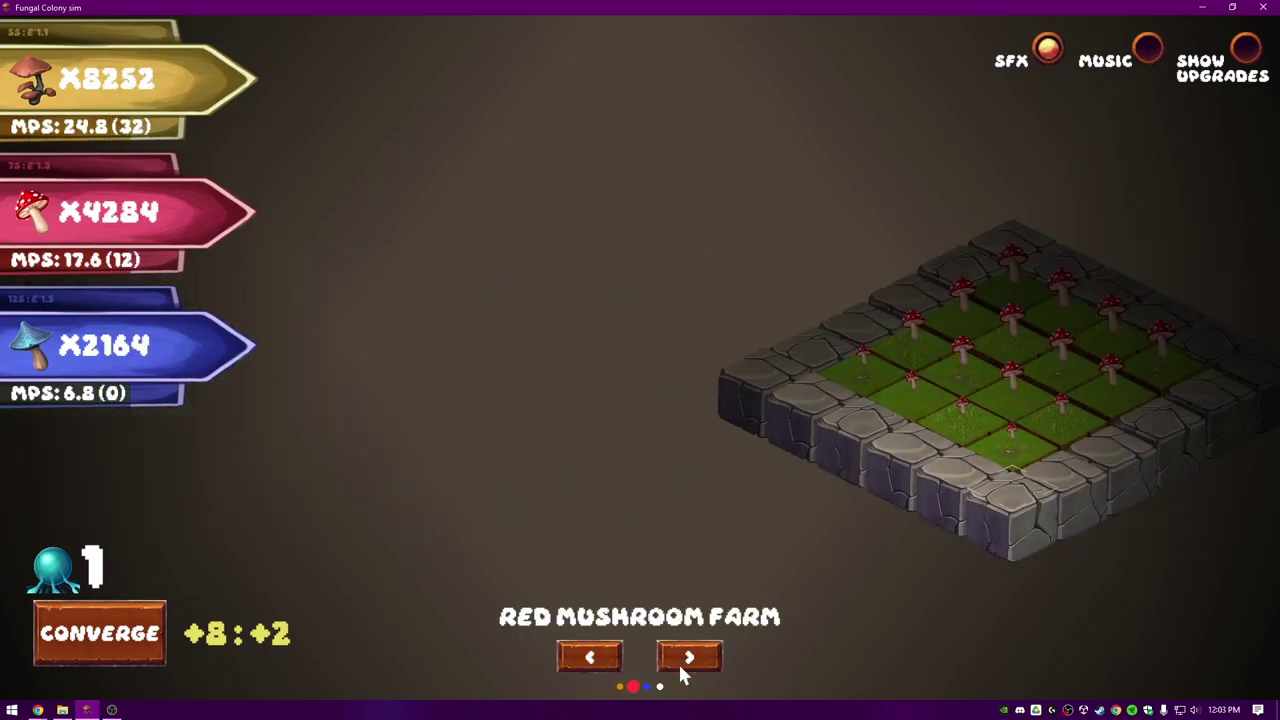